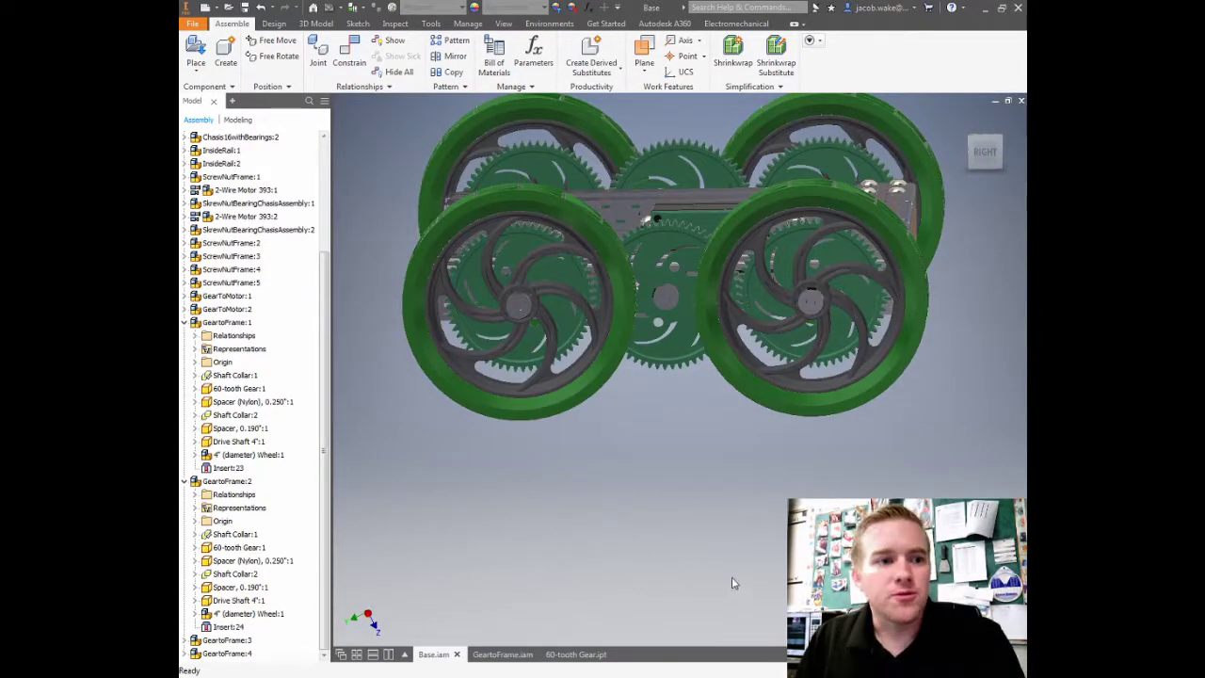
Step: Hide the 4" diameter wheel inside the GeartoFrame:1 subassembly
click(573, 328)
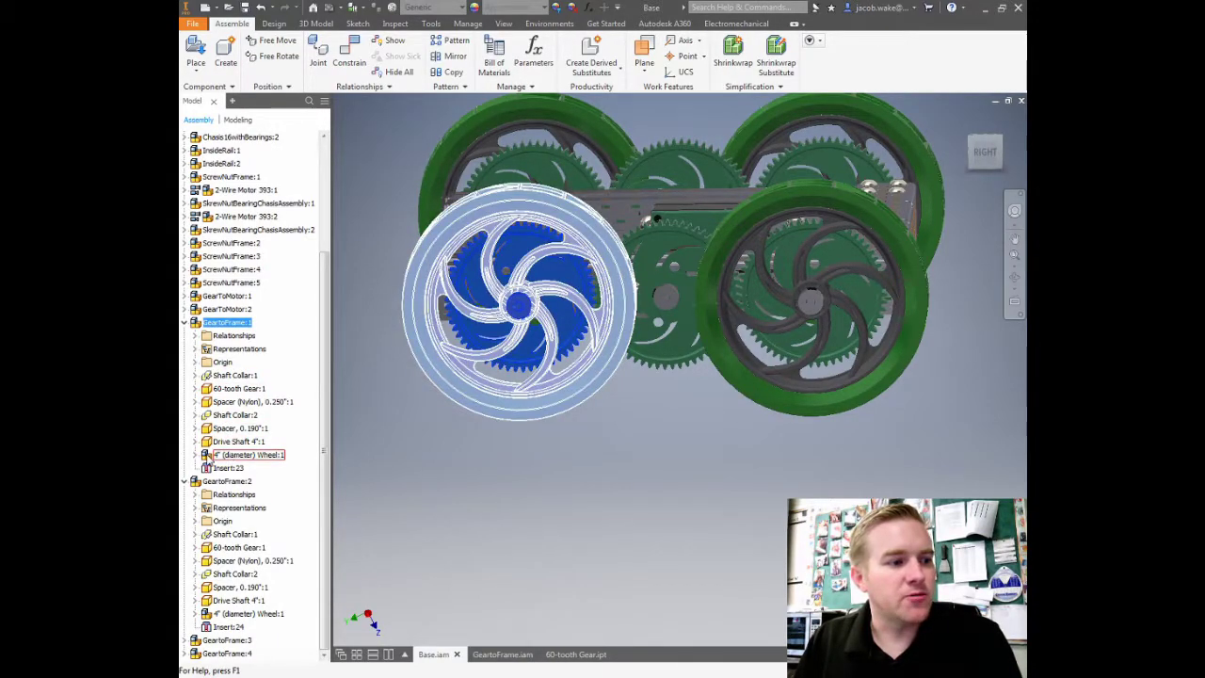
click(208, 456)
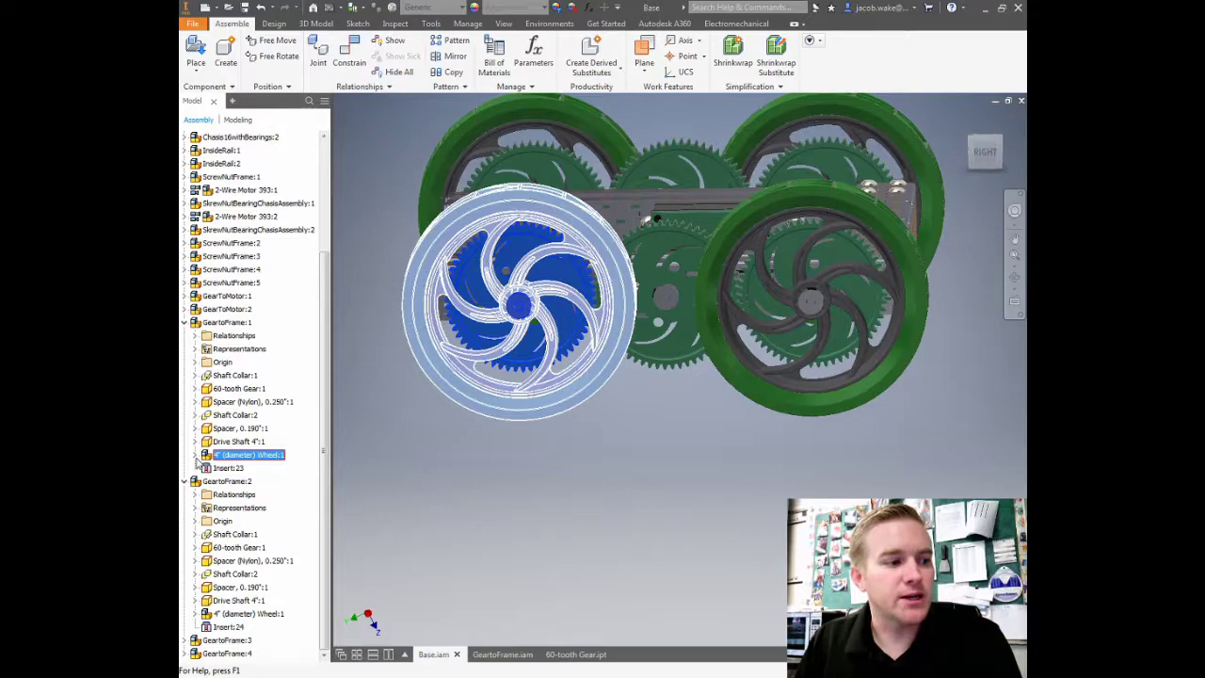
click(209, 455)
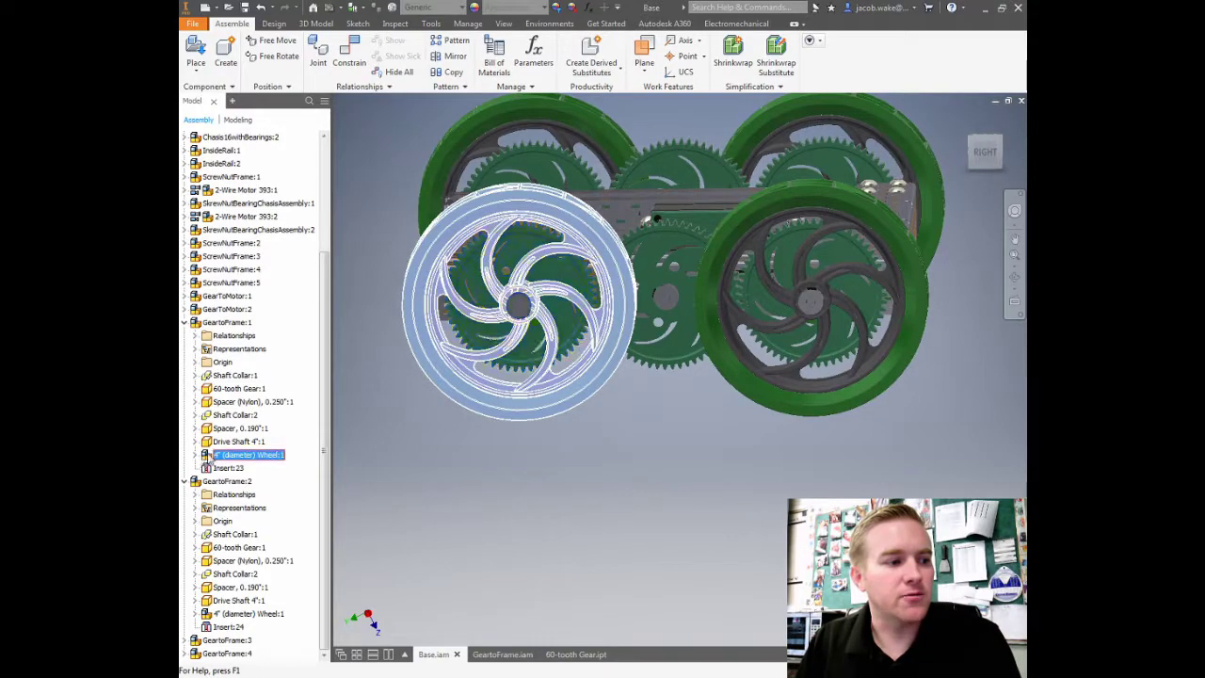
click(185, 322)
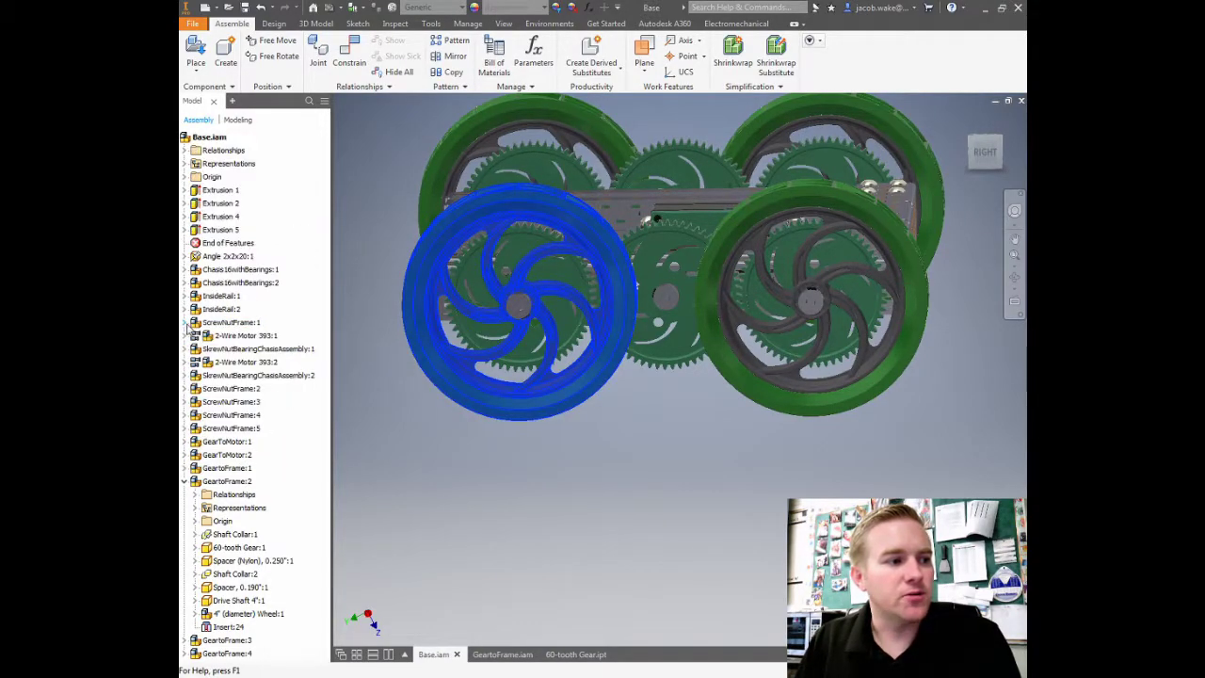
click(246, 468)
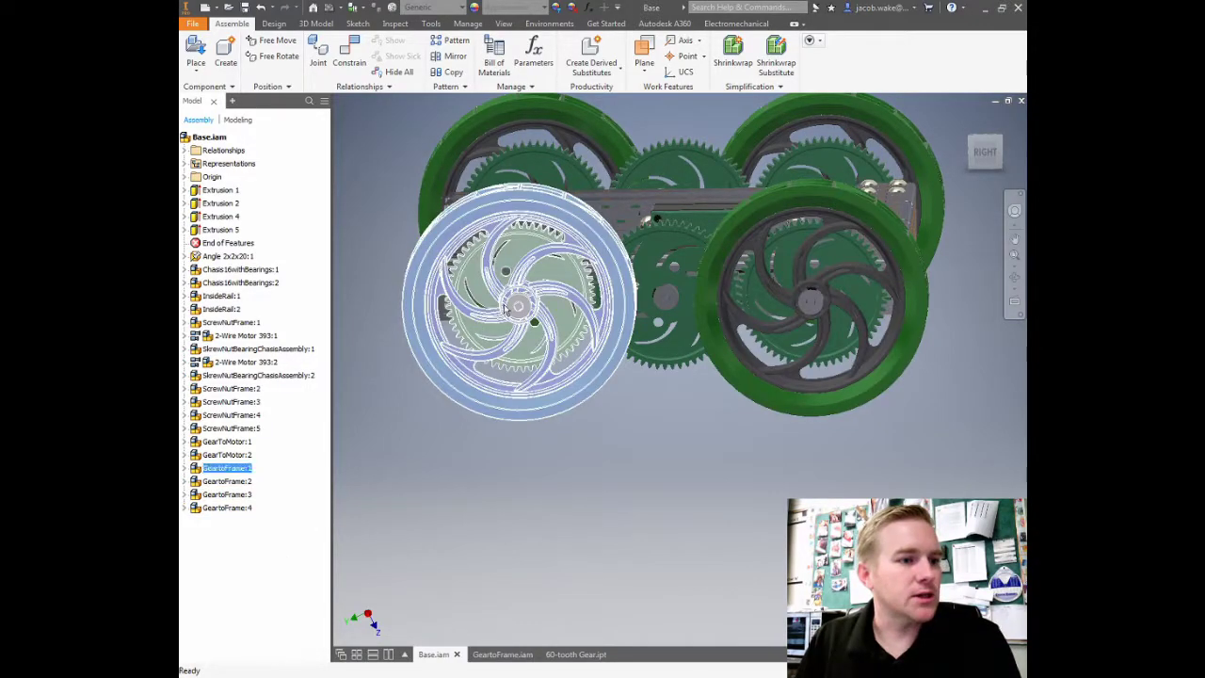
click(186, 468)
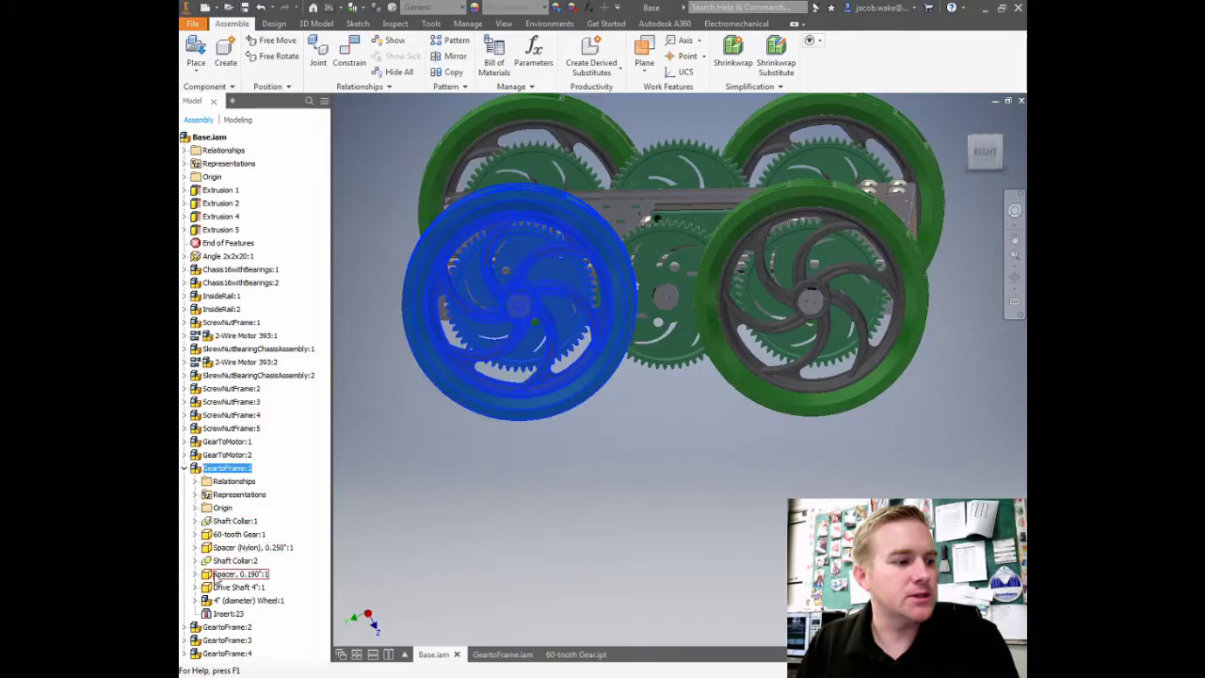
click(215, 602)
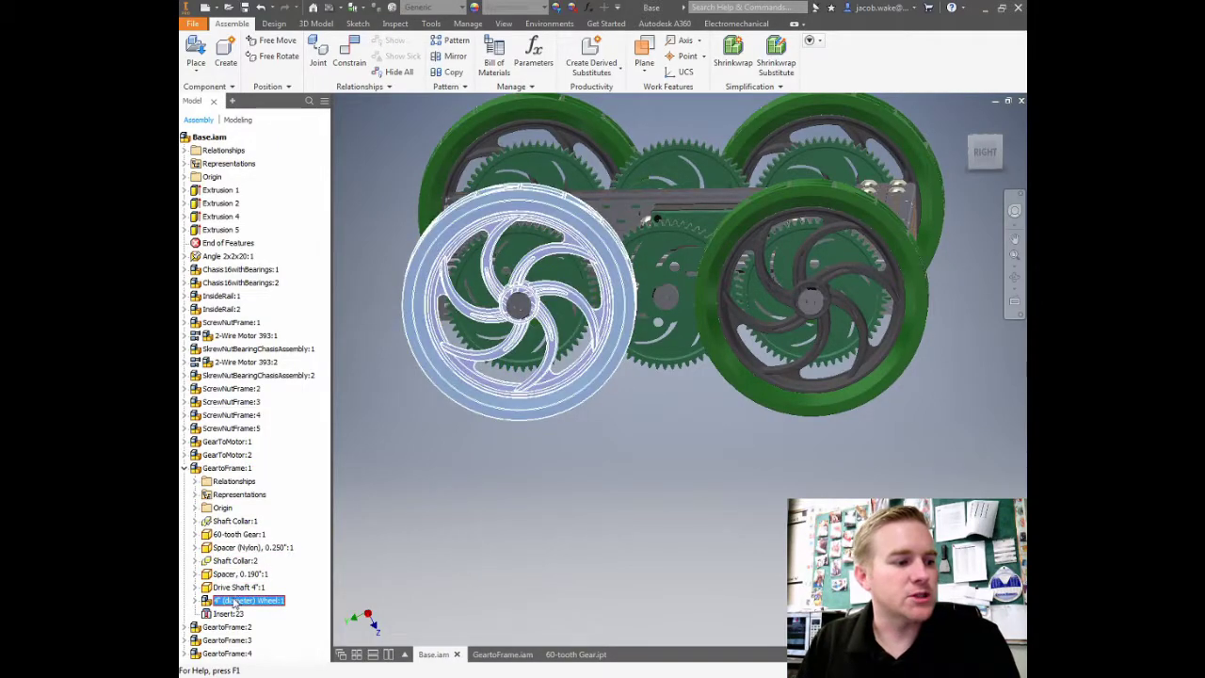
click(246, 496)
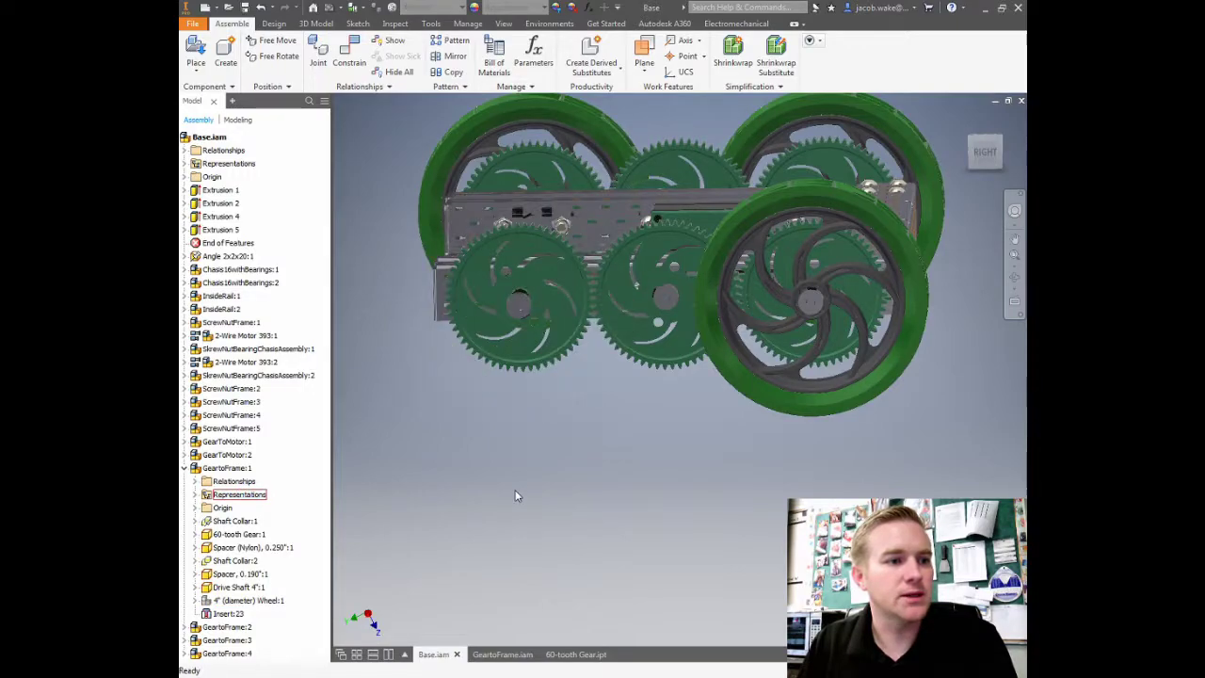
Step: Hide the 4" diameter wheel inside the GeartoFrame:2 subassembly to expose the three front gears
click(186, 468)
click(226, 481)
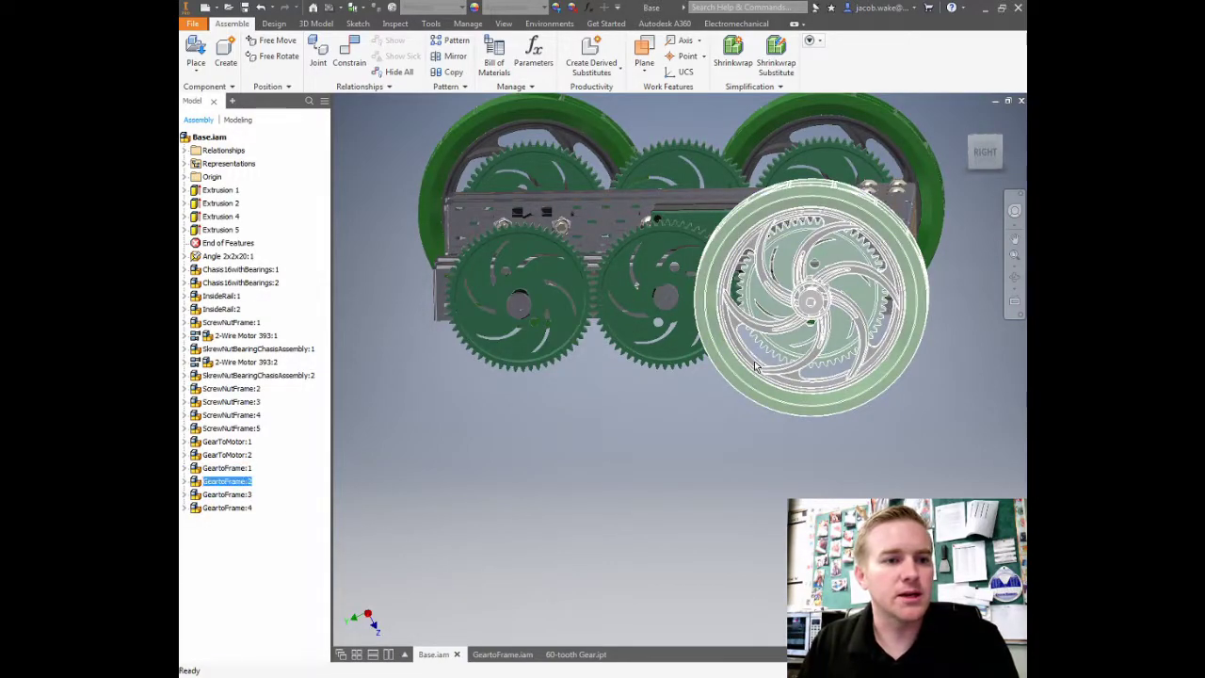
click(185, 482)
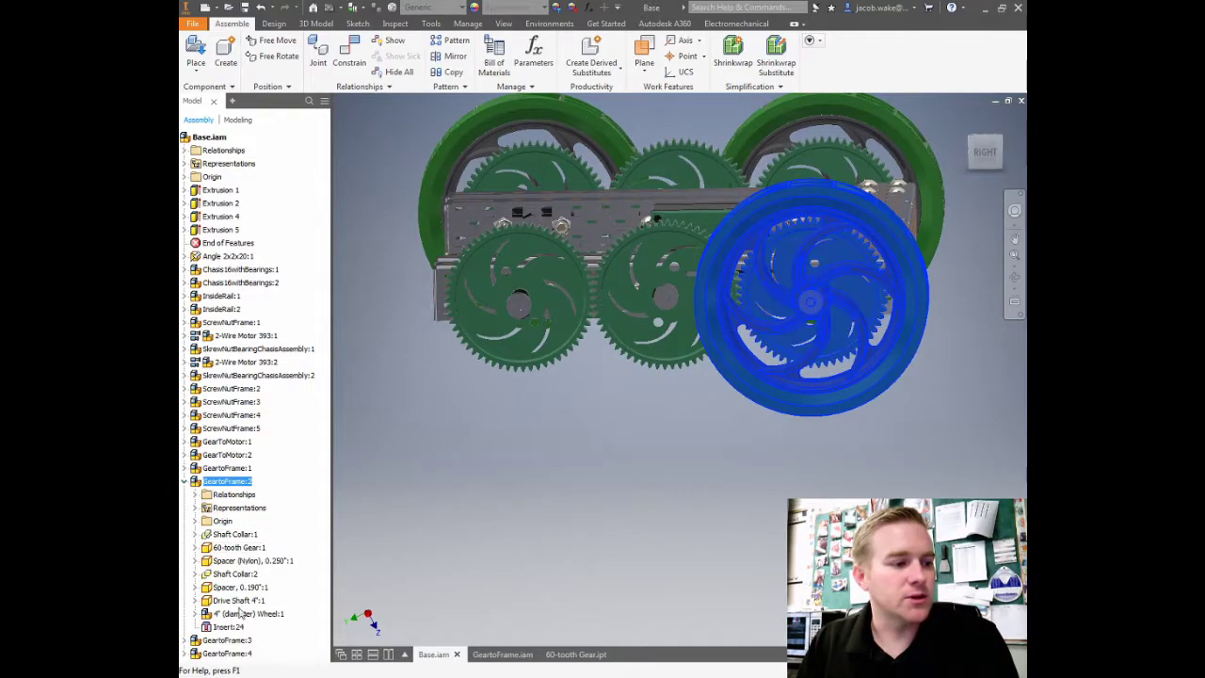
click(215, 615)
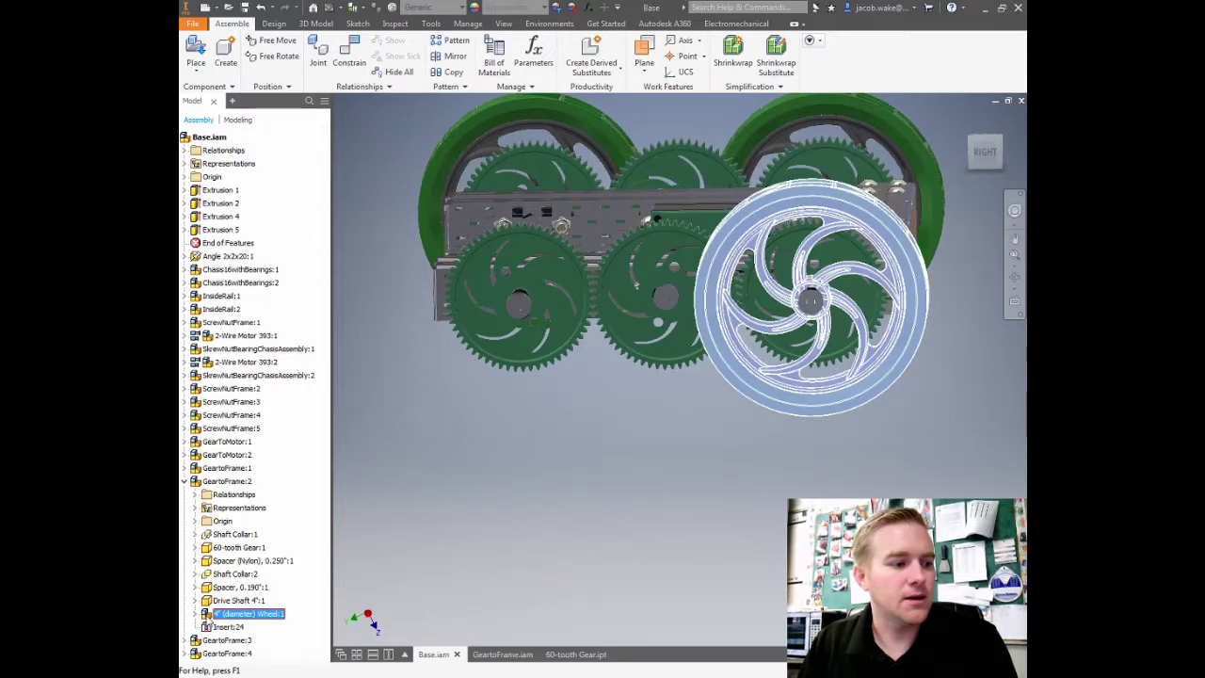
click(242, 495)
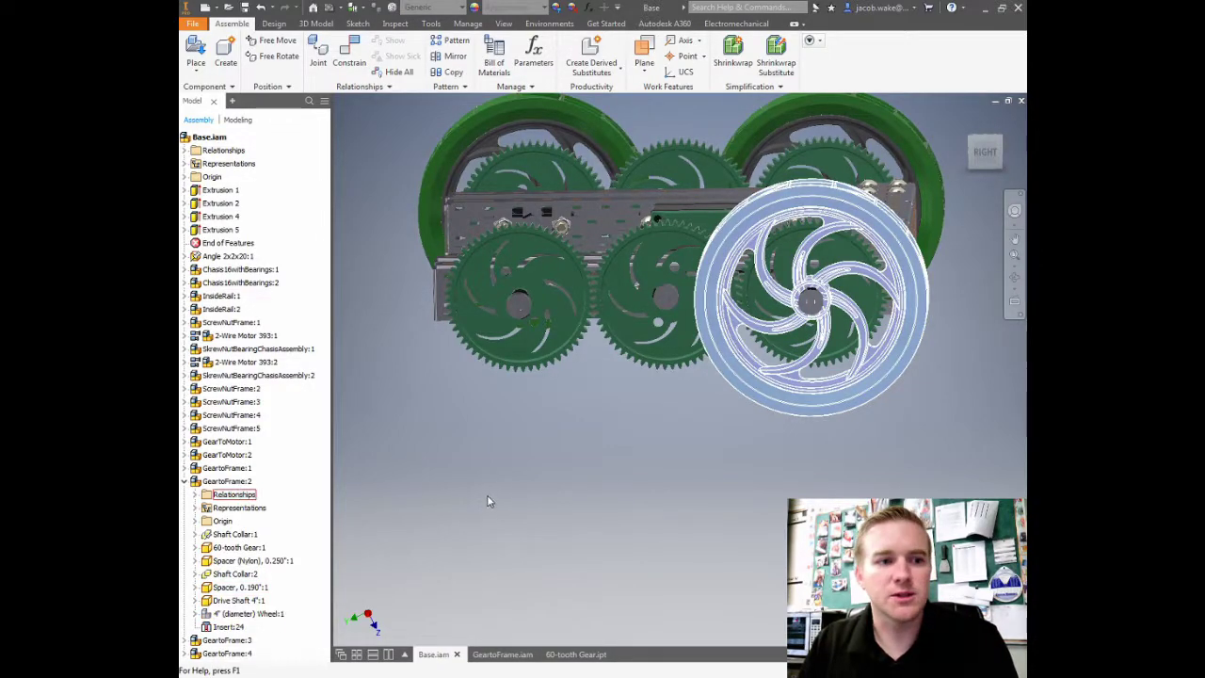
click(537, 296)
click(618, 296)
click(771, 301)
click(623, 446)
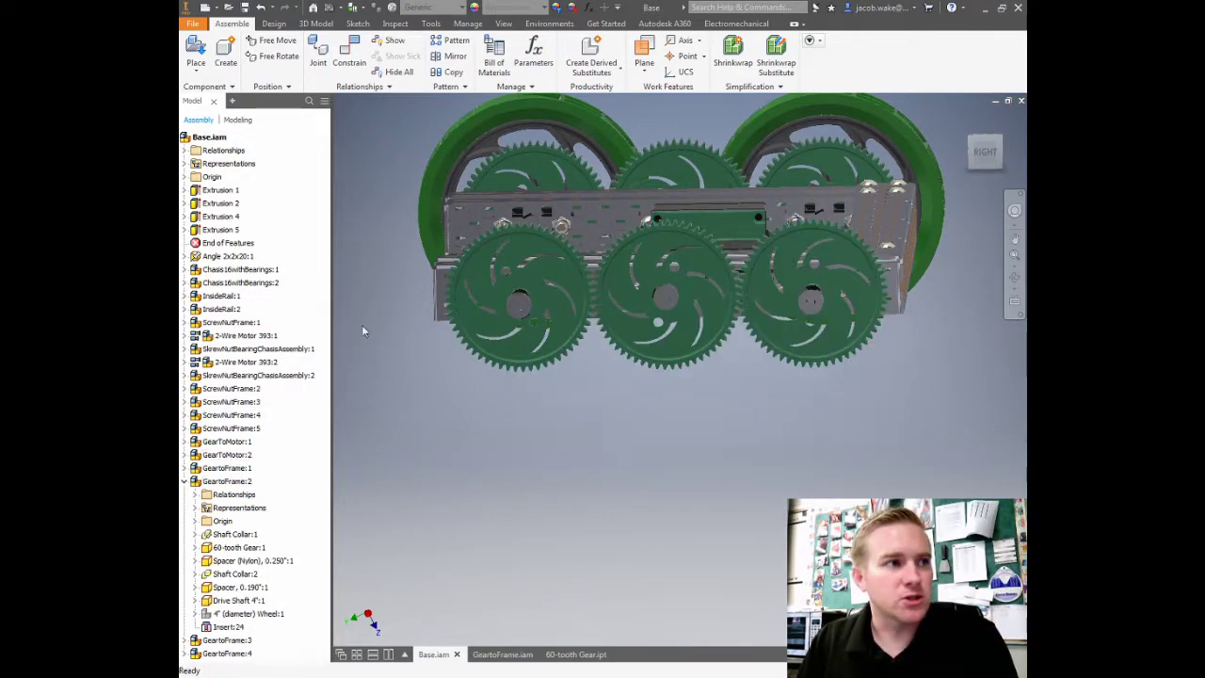
Step: Apply a reverse-direction rotation motion constraint with ratio 1.000 between the GeartoFrame:1 gear and the middle gear
click(351, 53)
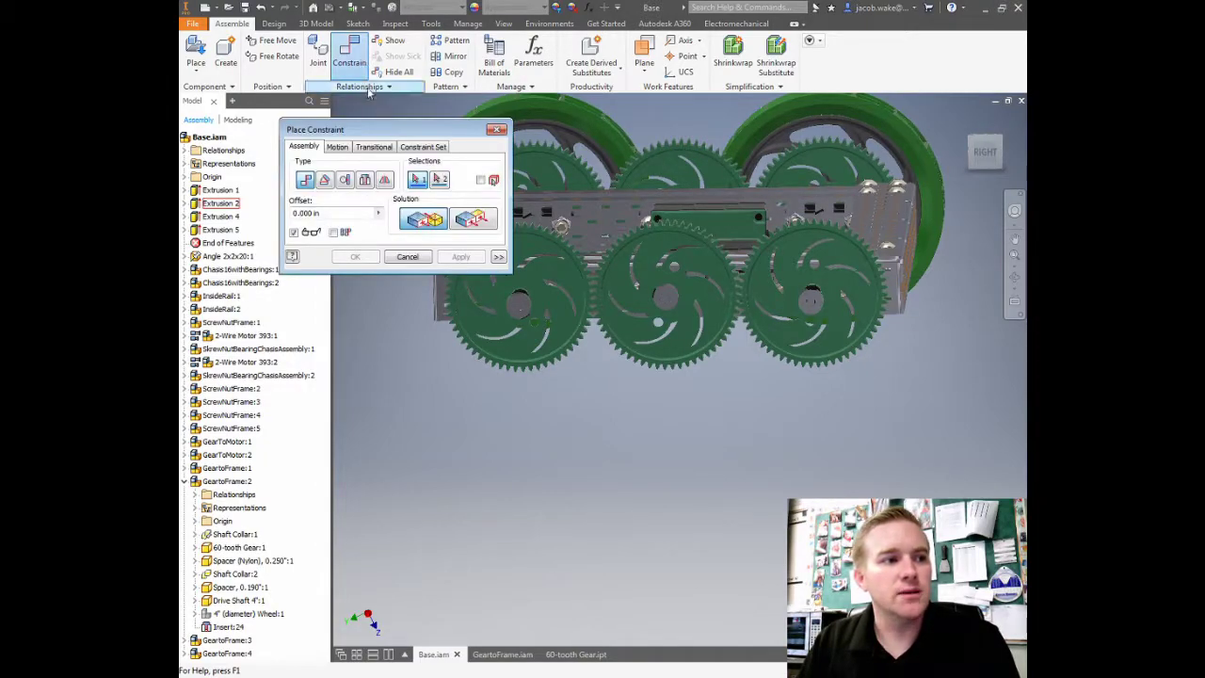
click(338, 148)
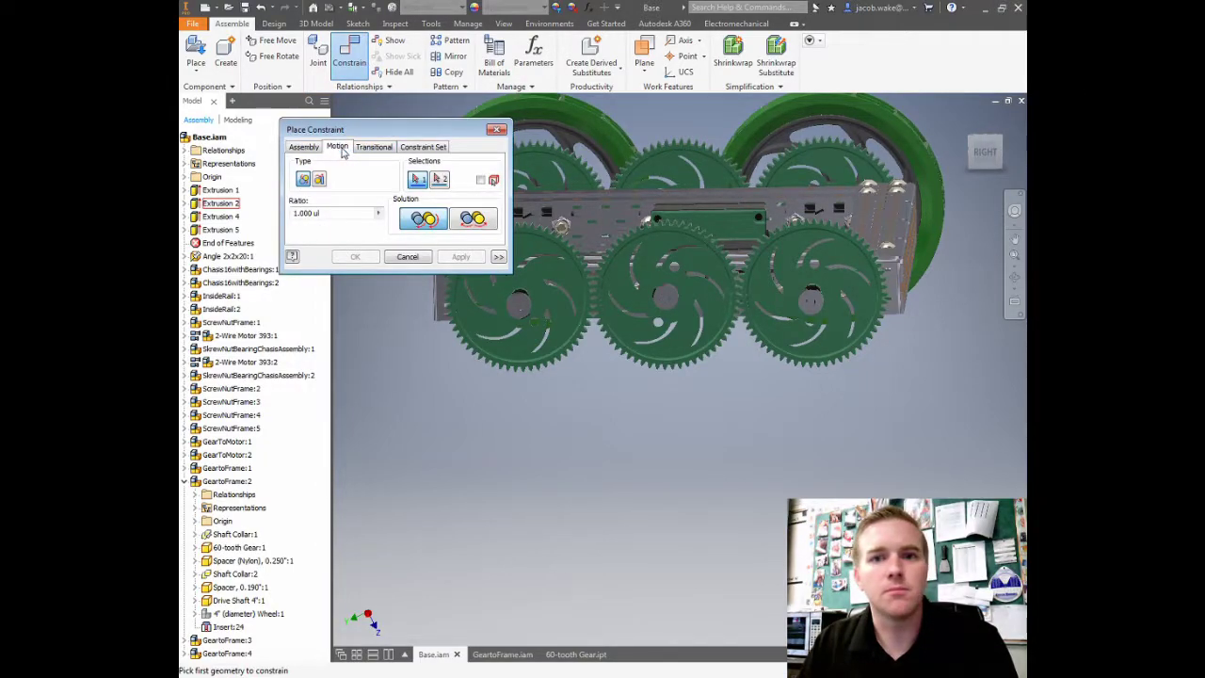
click(480, 221)
drag(448, 137, 400, 100)
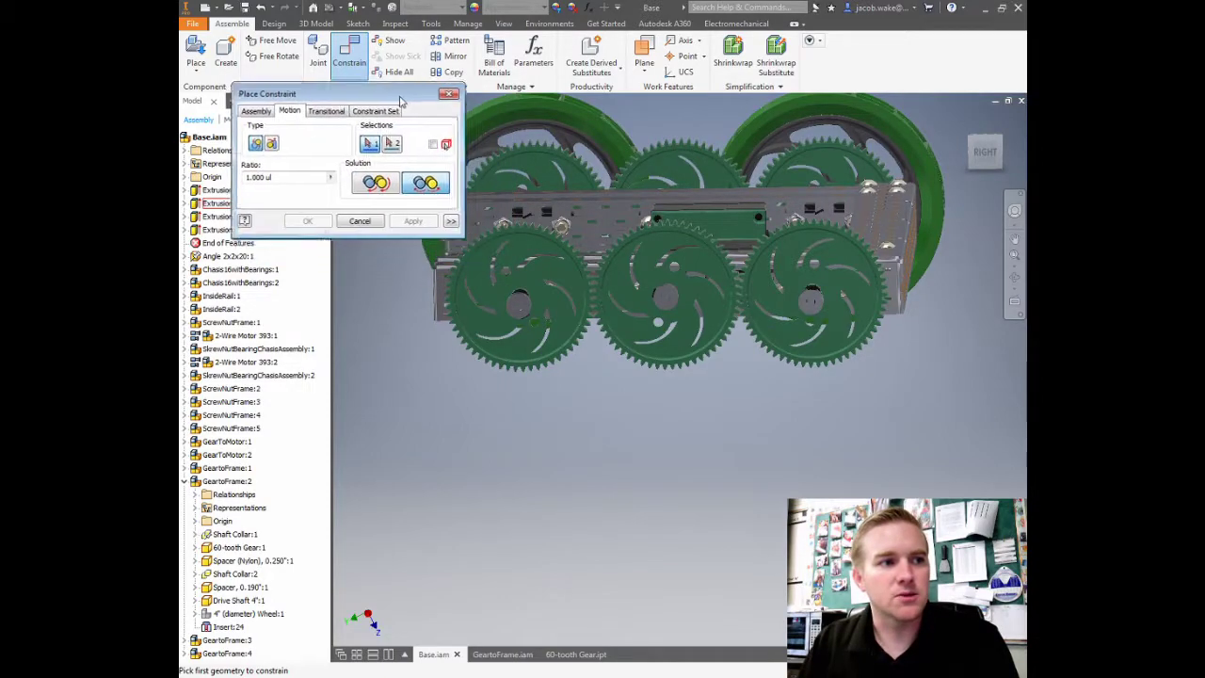
click(565, 278)
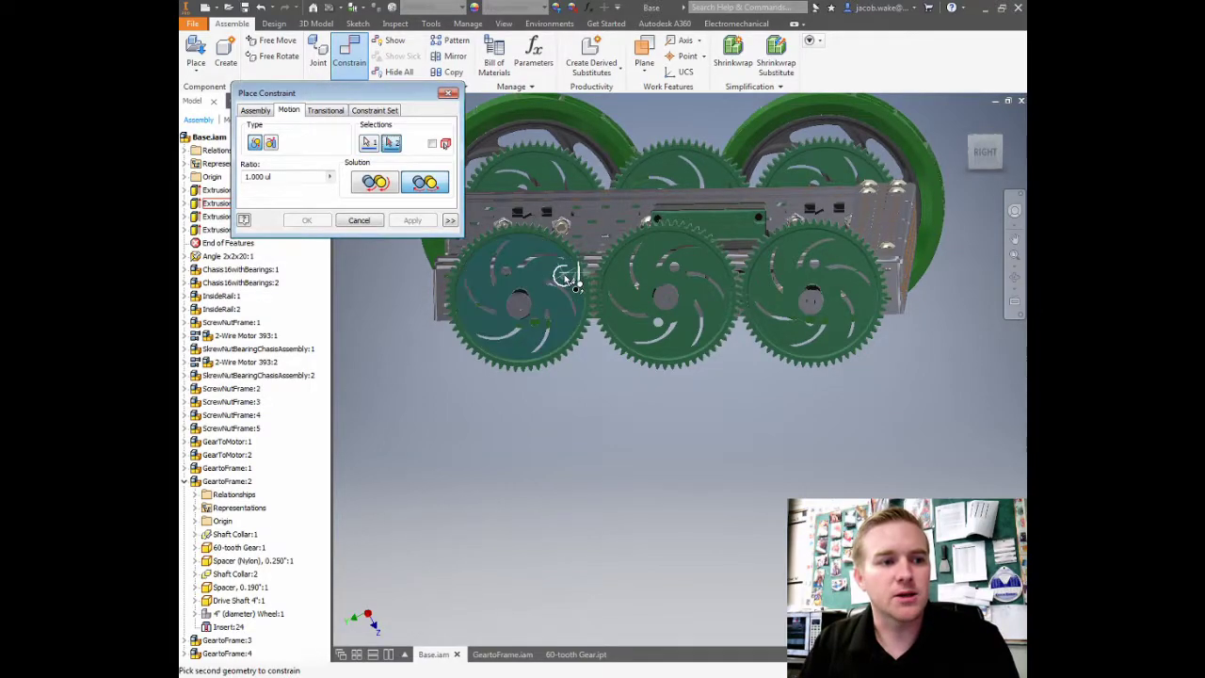
click(624, 293)
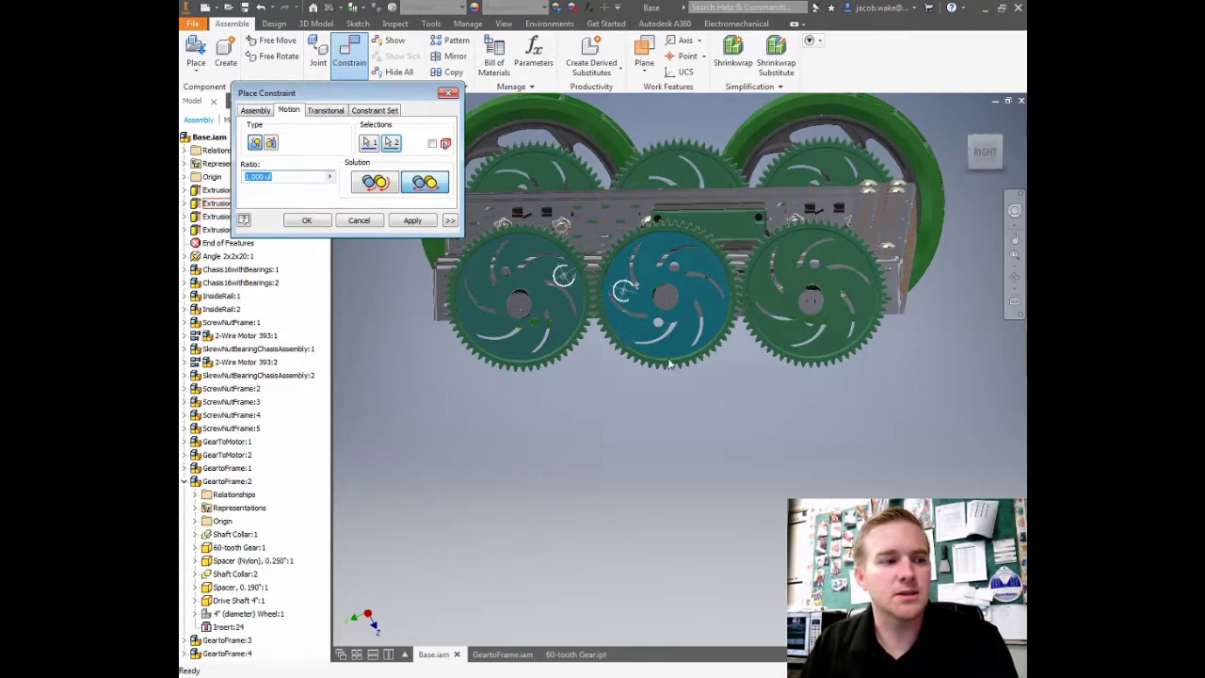
click(413, 220)
Step: Apply the same reverse rotation constraint, ratio 1.000, between the middle gear and the GeartoFrame:2 gear, then finish constraining
click(618, 293)
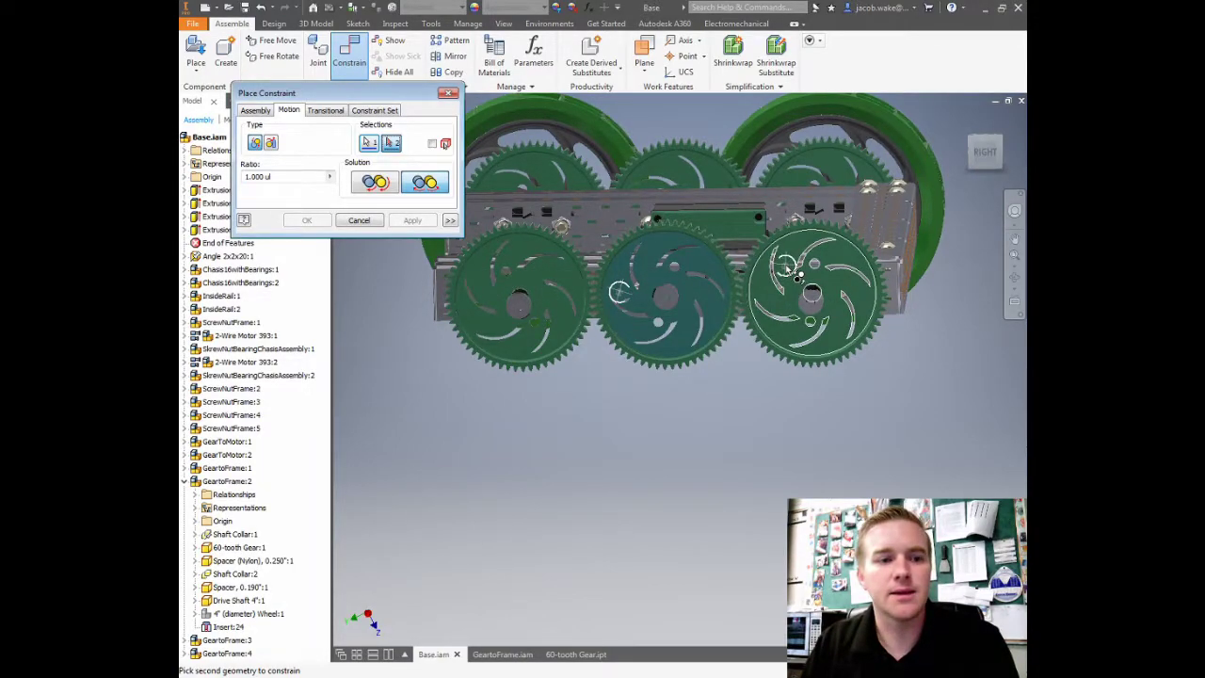
click(789, 268)
click(412, 220)
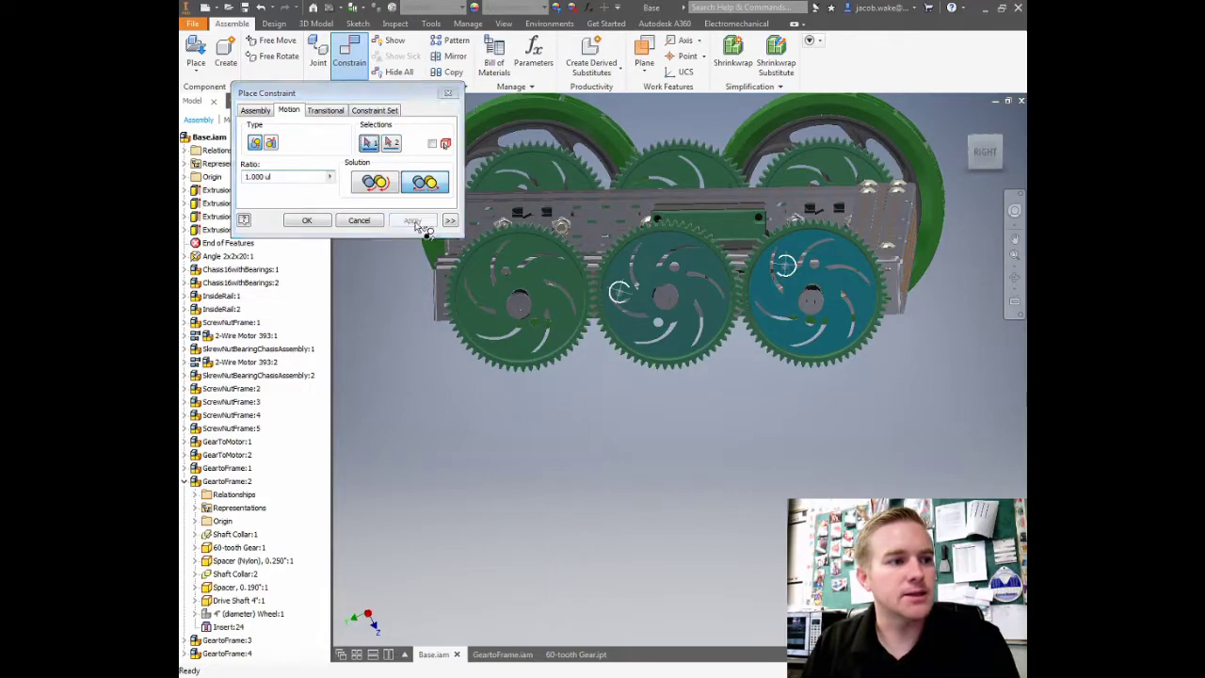
click(448, 96)
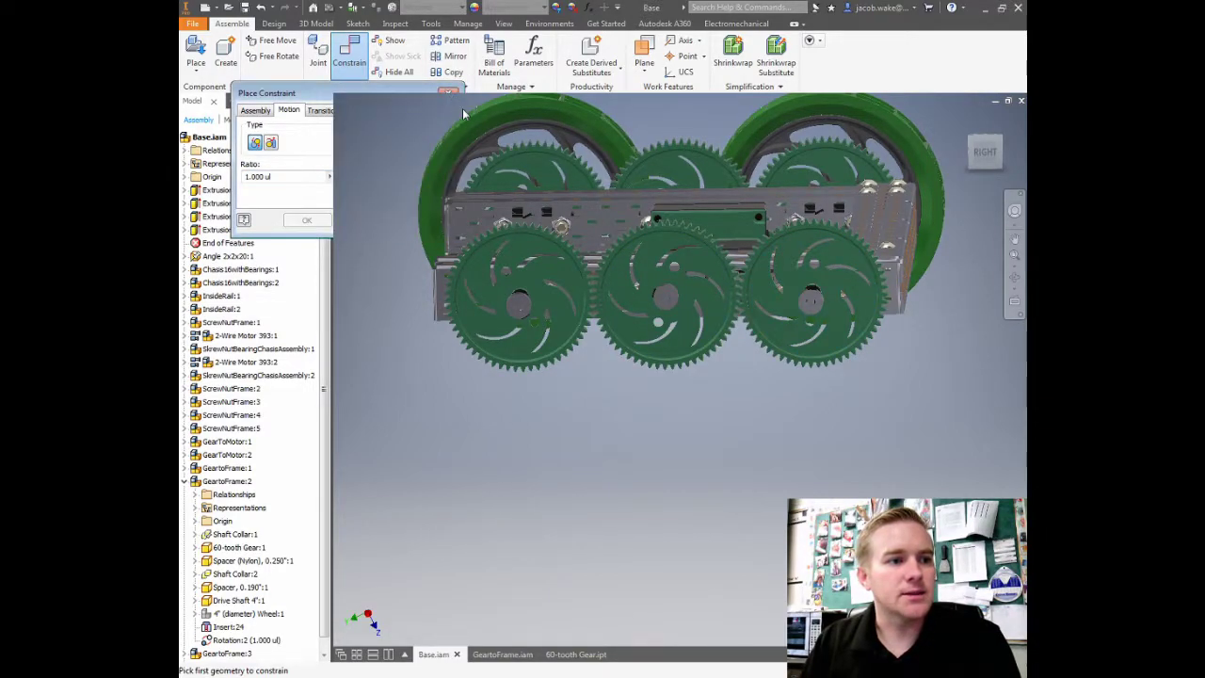
Step: Rotate the GeartoFrame:1 gear and examine how its teeth mesh with the middle gear
click(572, 306)
scroll(571, 306, up, 5)
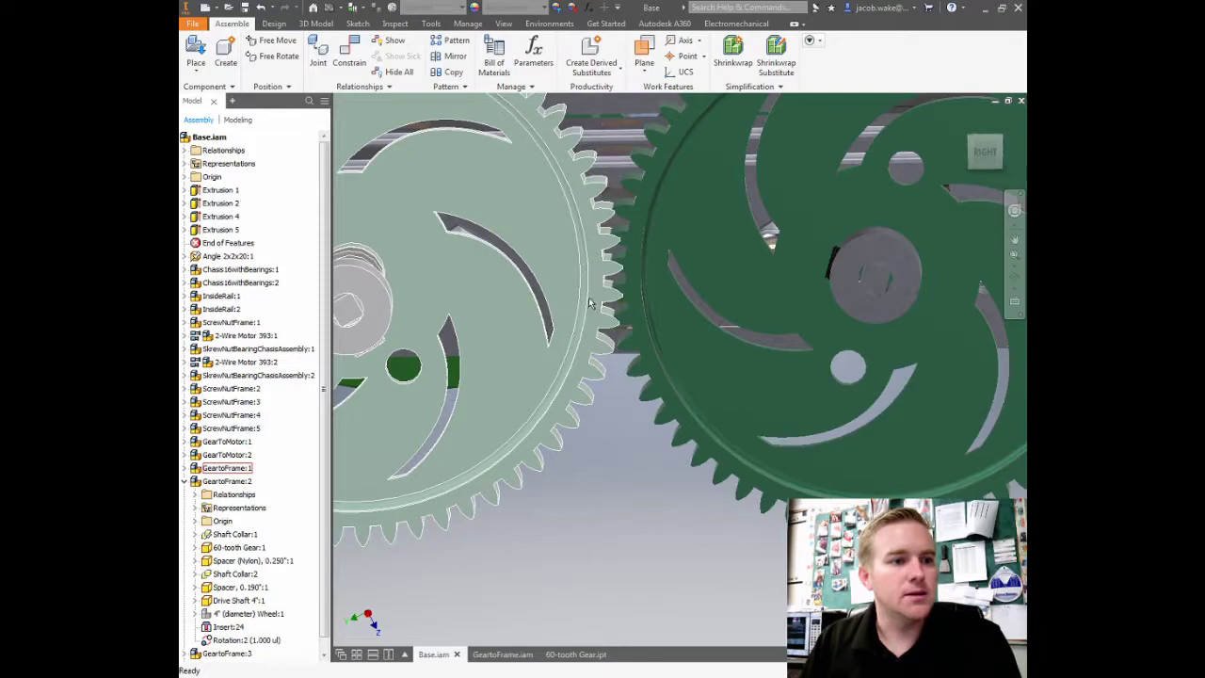
drag(565, 241, 580, 283)
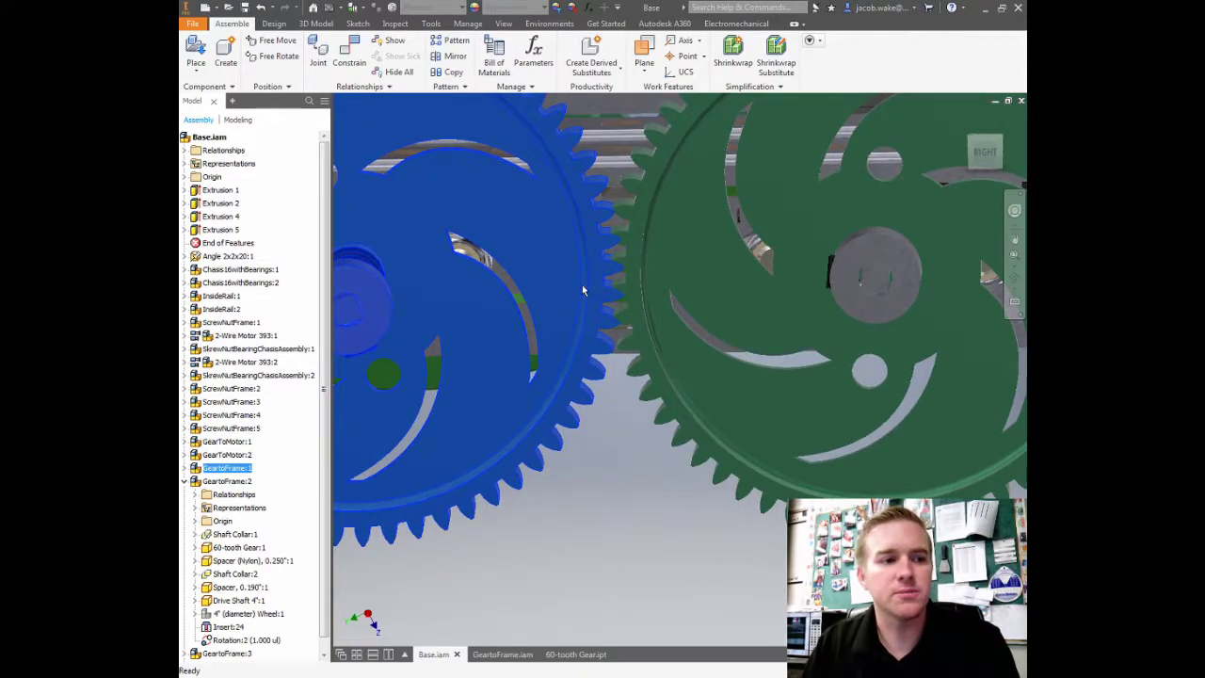
scroll(583, 290, down, 5)
drag(568, 266, 583, 286)
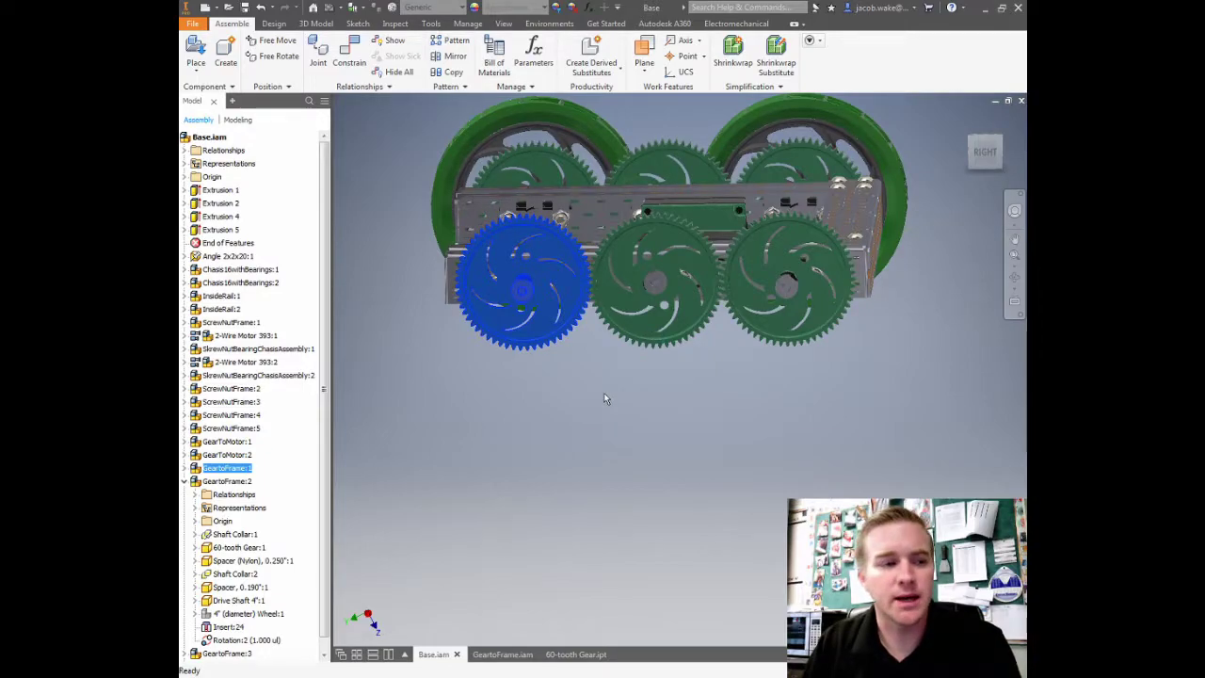
Step: Open the GeartoFrame subassembly and, from it, the 60-tooth Gear part for editing
click(538, 288)
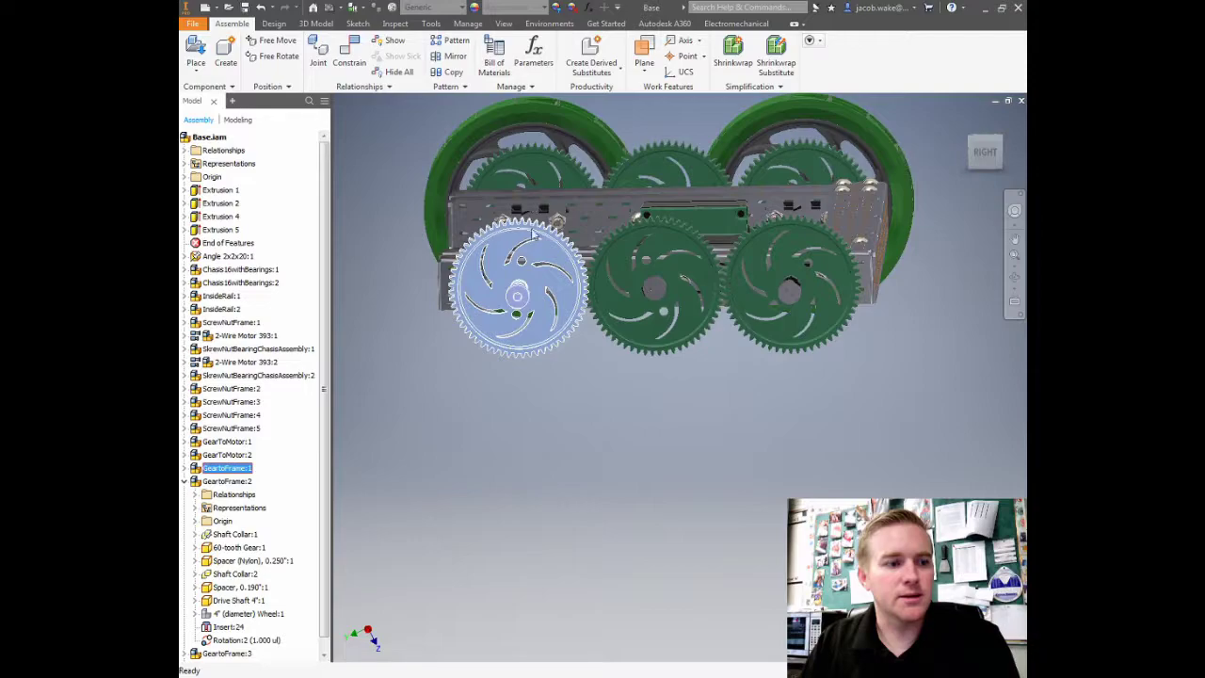
click(543, 204)
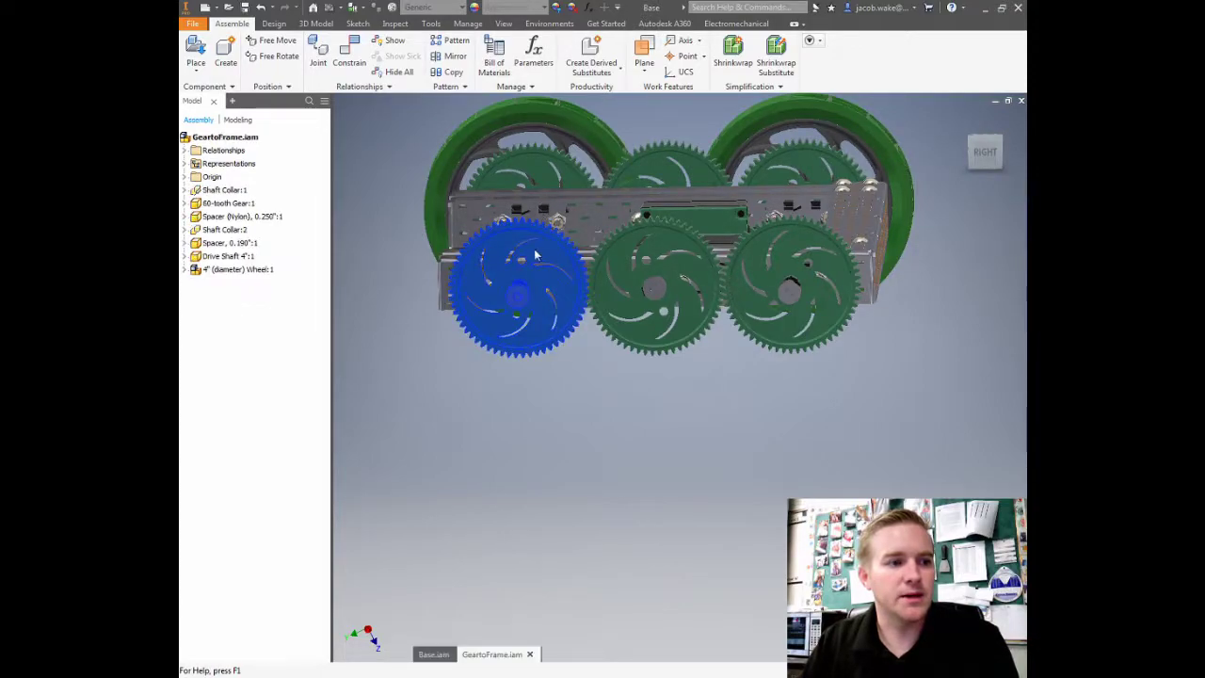
click(655, 367)
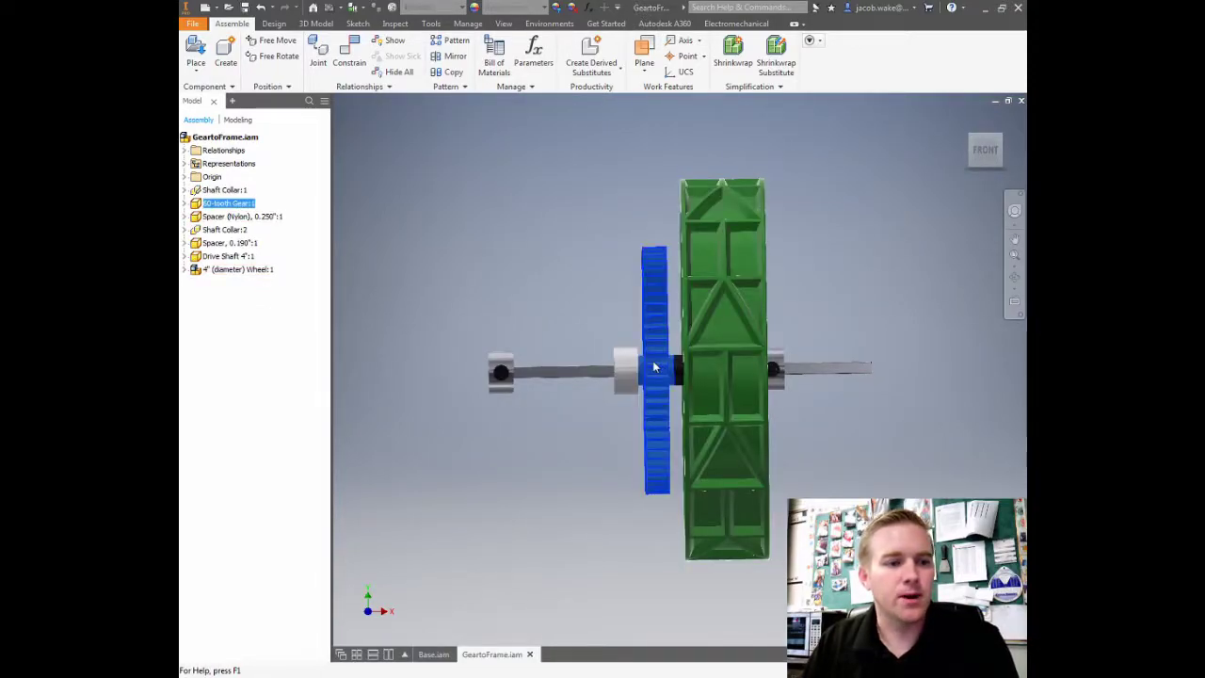
double_click(655, 260)
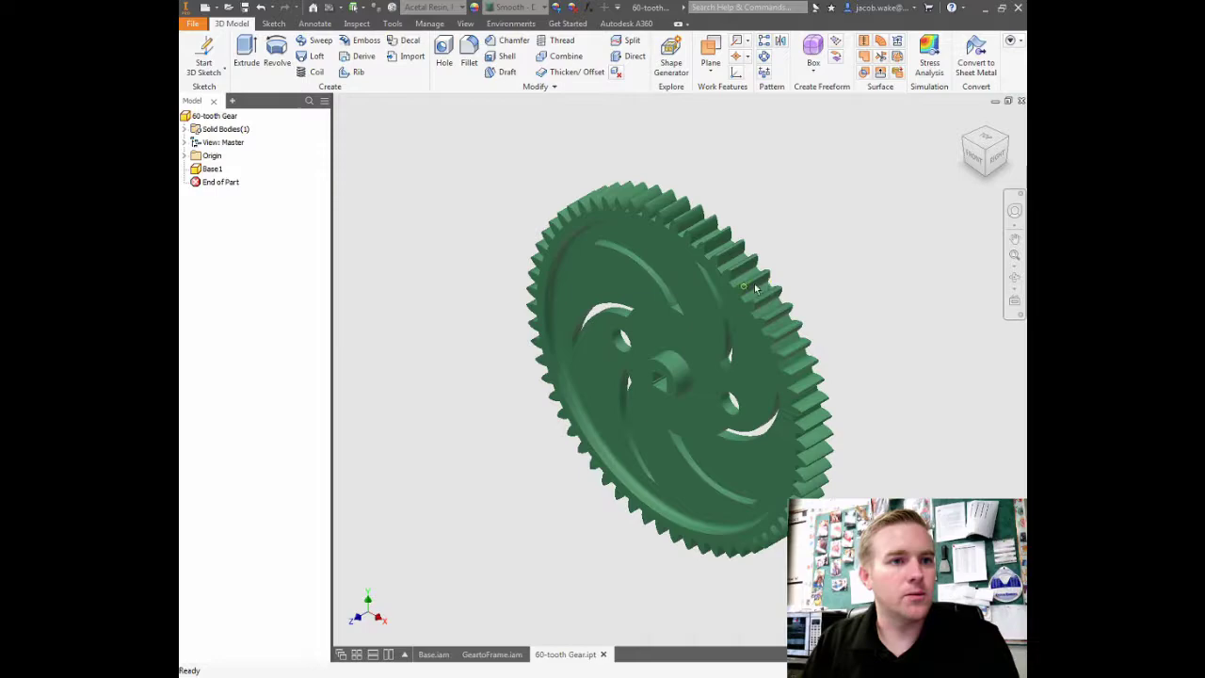
Step: Start a 3D sketch and include the edges at both ends of one tooth tip and of the neighbouring tooth gap
scroll(781, 252, down, 3)
middle_drag(796, 248, 694, 227)
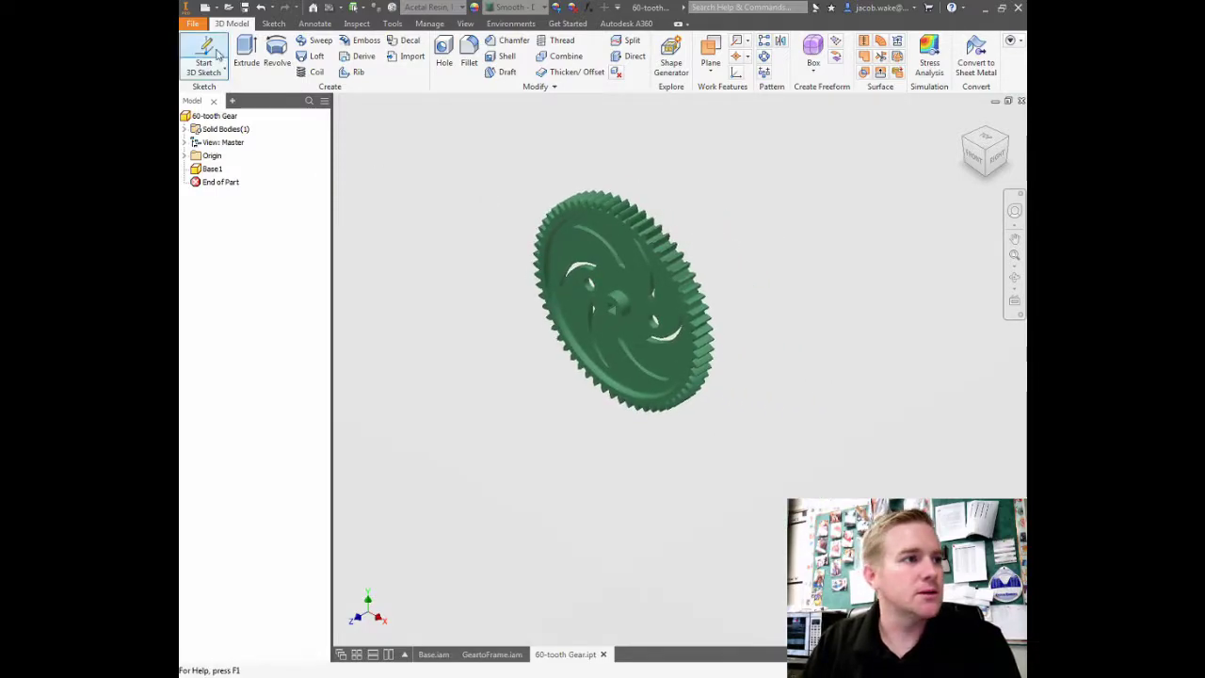
click(206, 64)
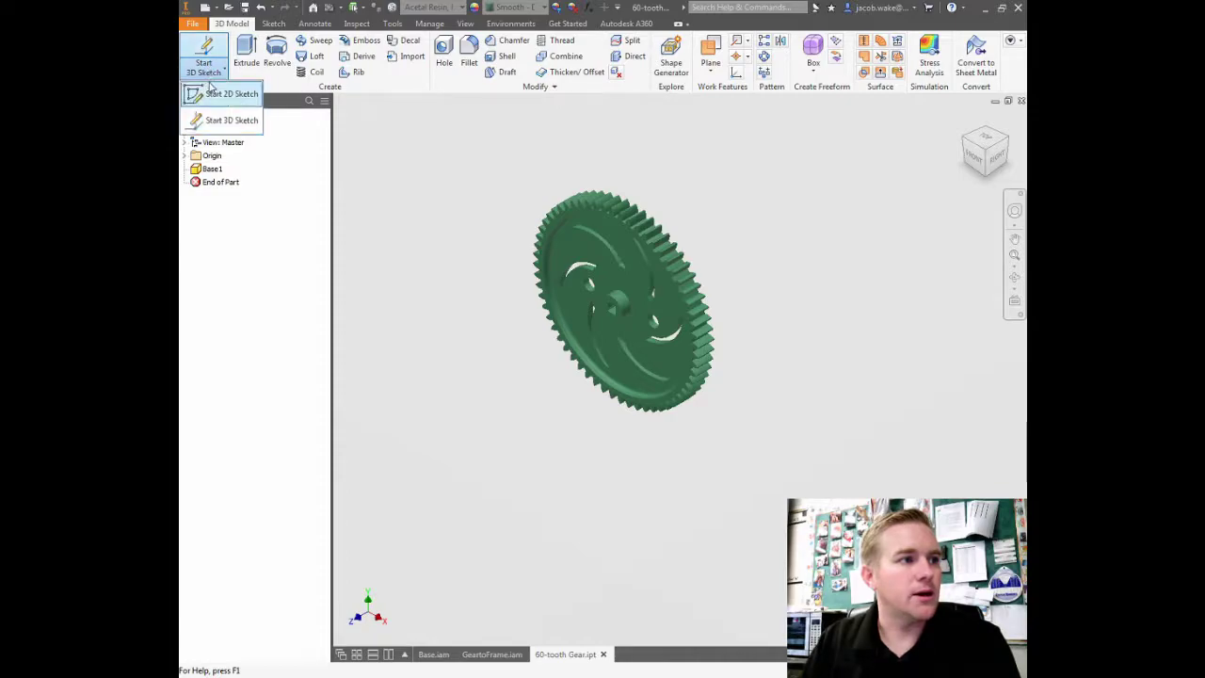
click(240, 119)
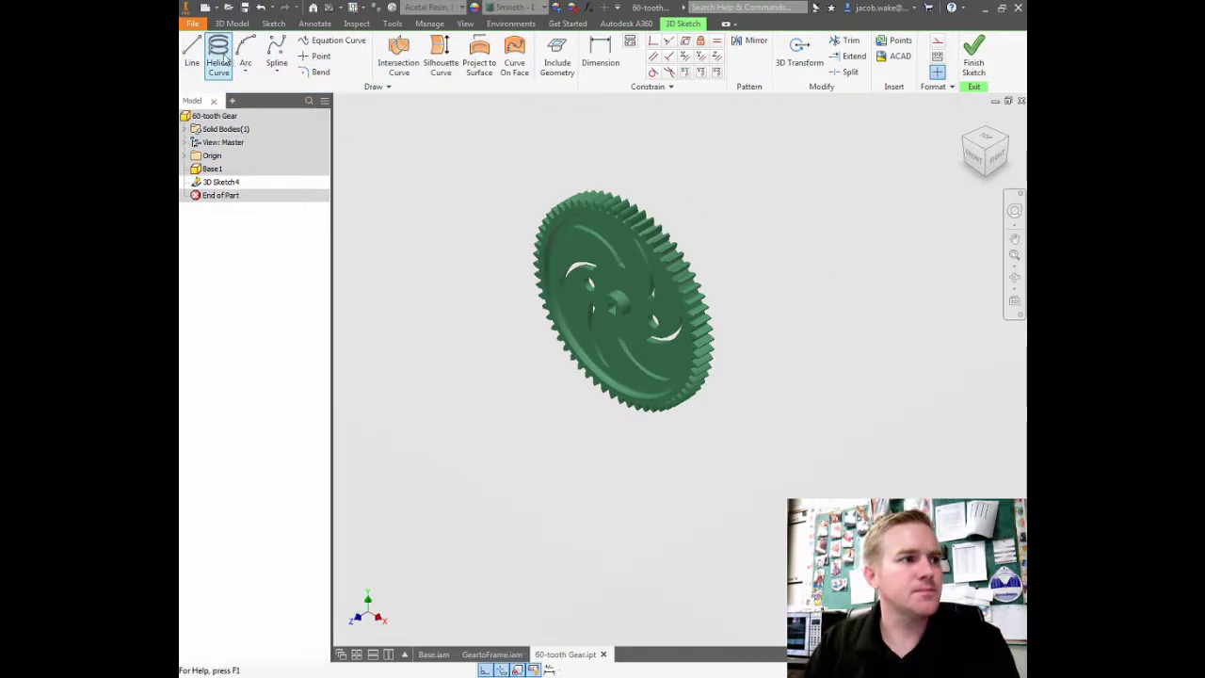
click(556, 57)
scroll(662, 249, up, 5)
scroll(647, 235, up, 2)
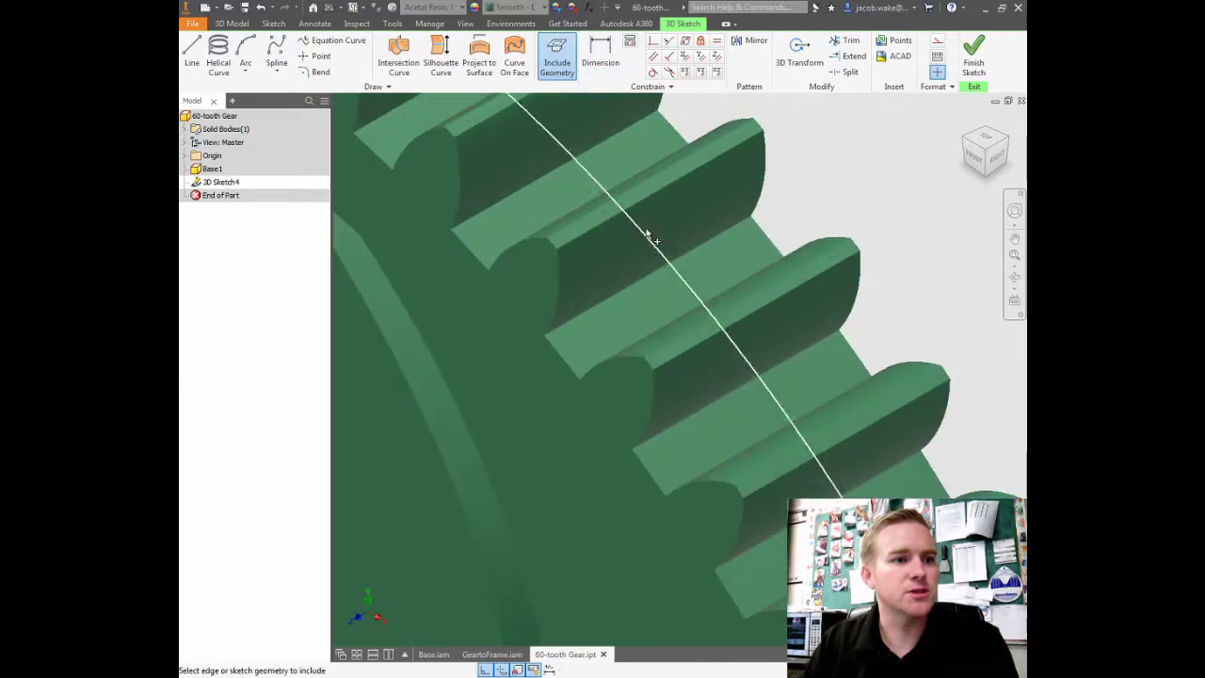
click(758, 126)
click(551, 243)
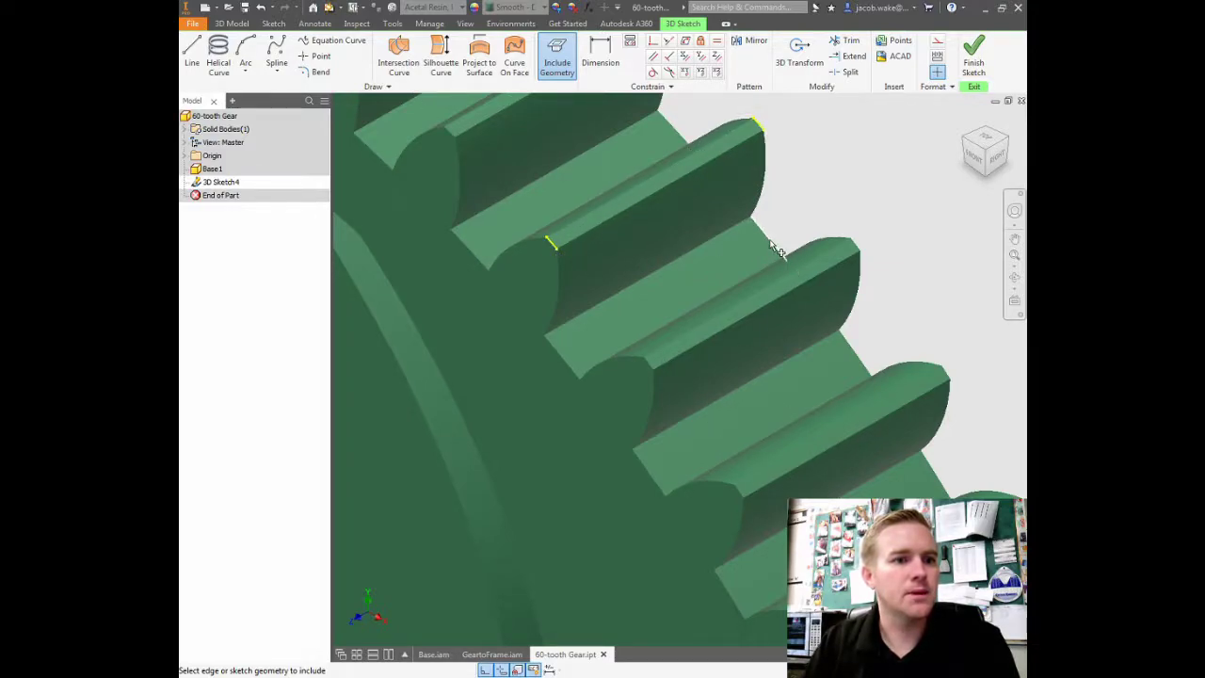
click(562, 360)
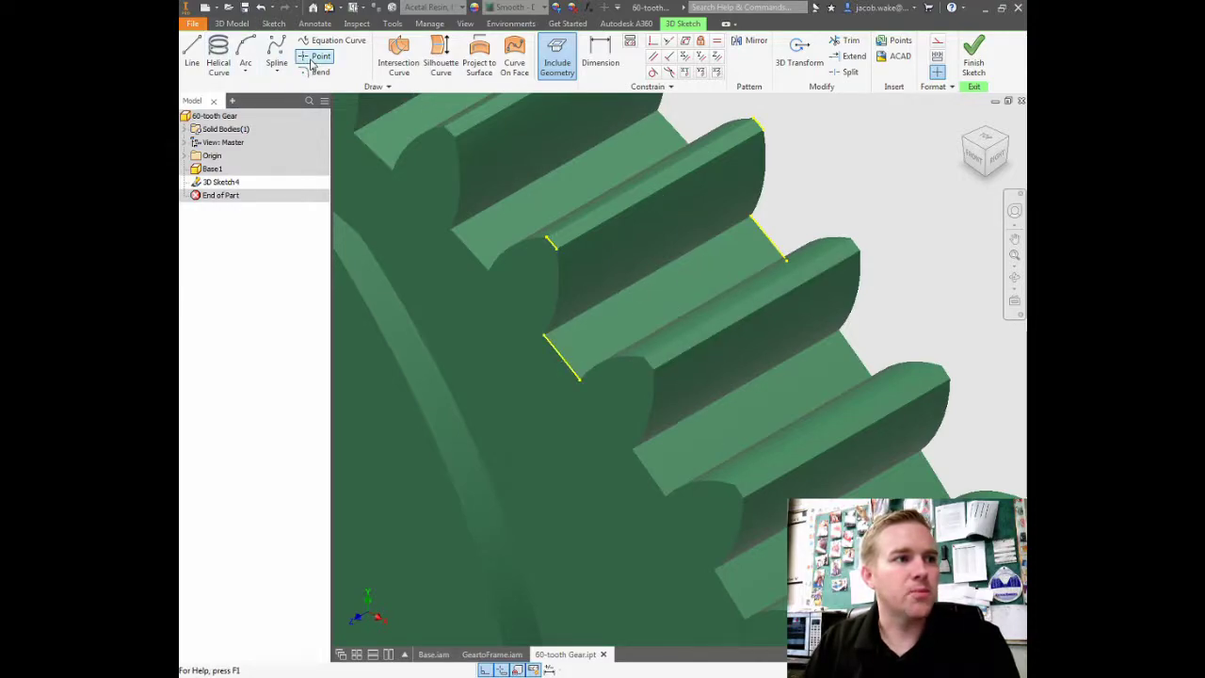
Step: Draw 3D sketch lines over the included tooth-tip edges at both ends of the tooth
click(191, 53)
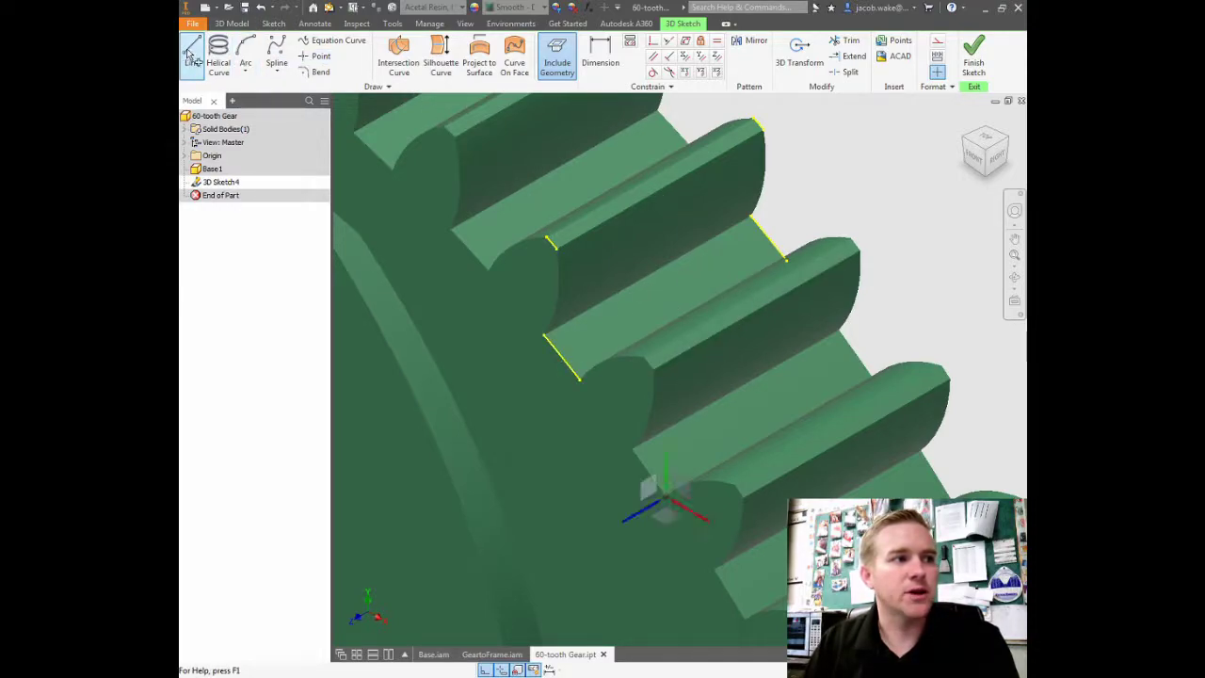
click(550, 242)
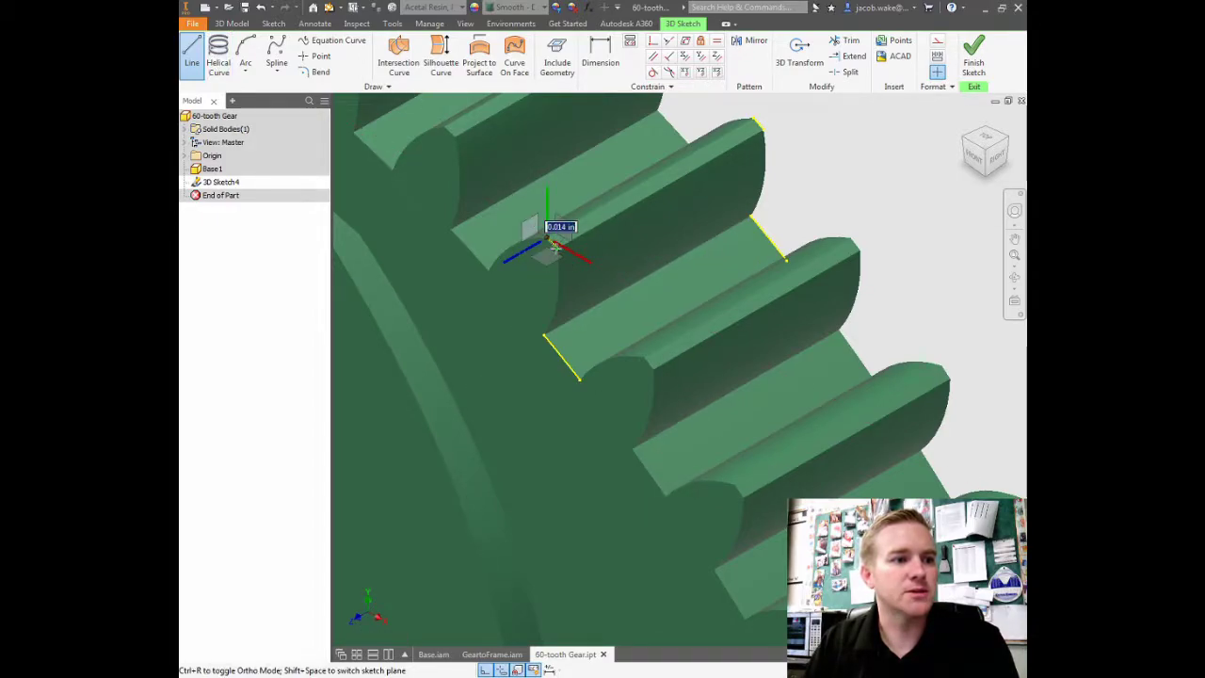
click(555, 248)
key(Escape)
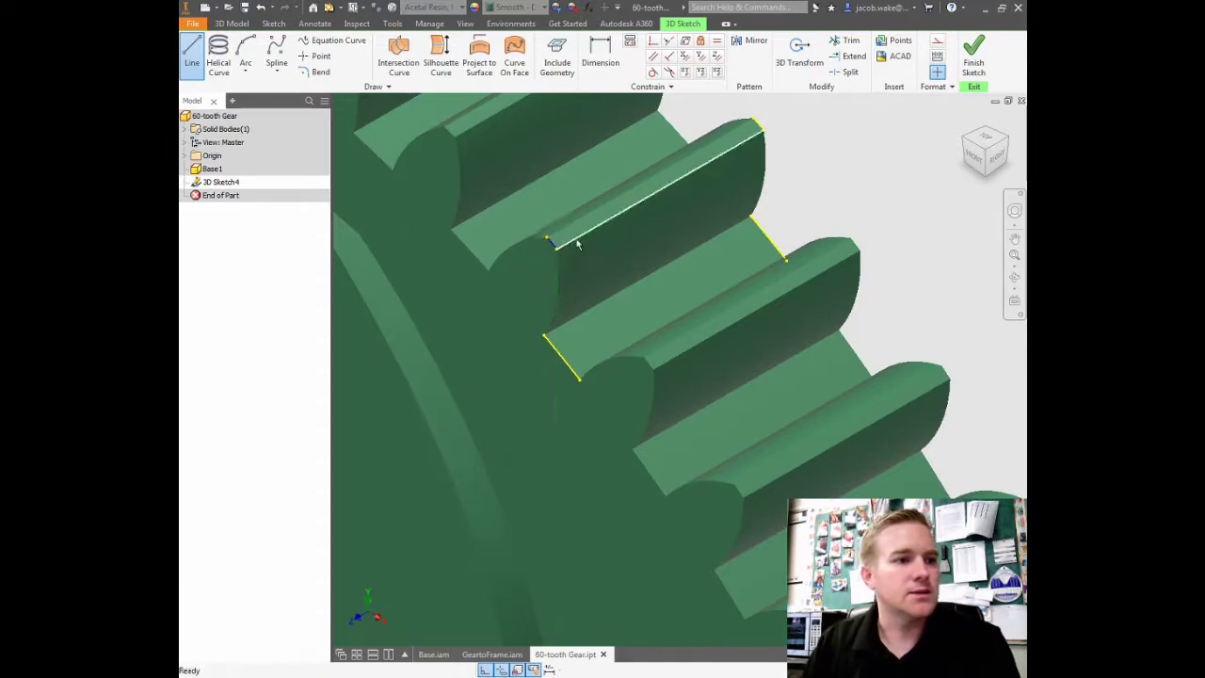
click(187, 61)
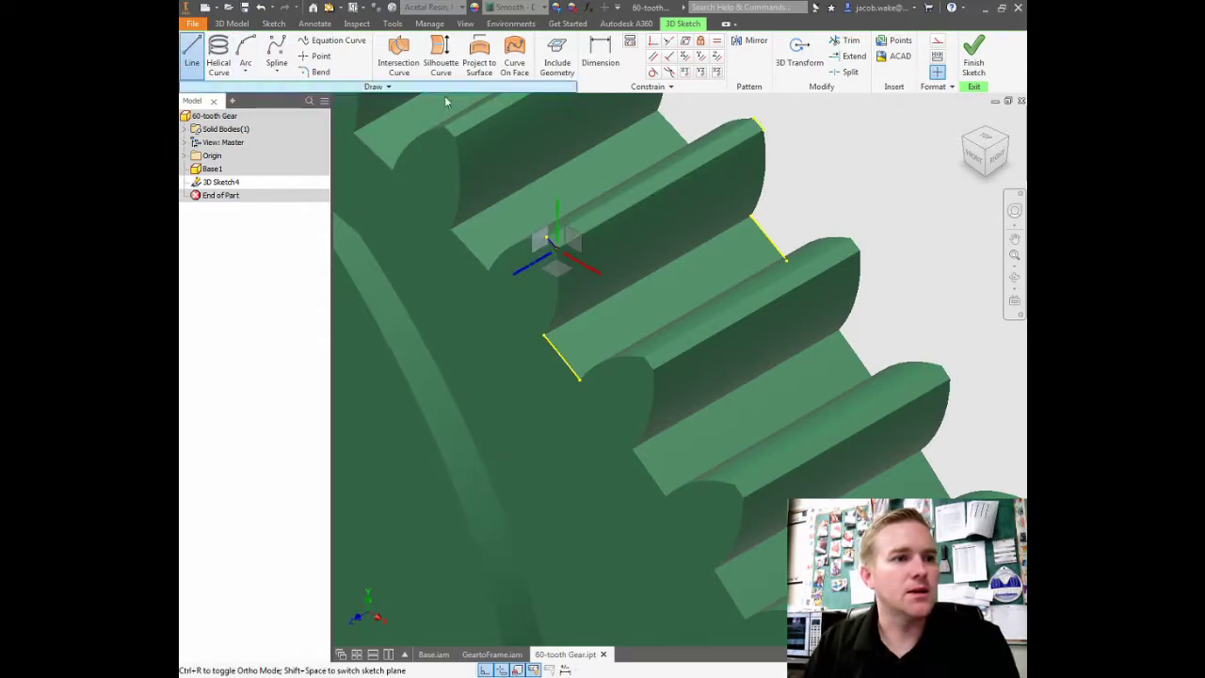
click(754, 118)
click(761, 130)
key(Escape)
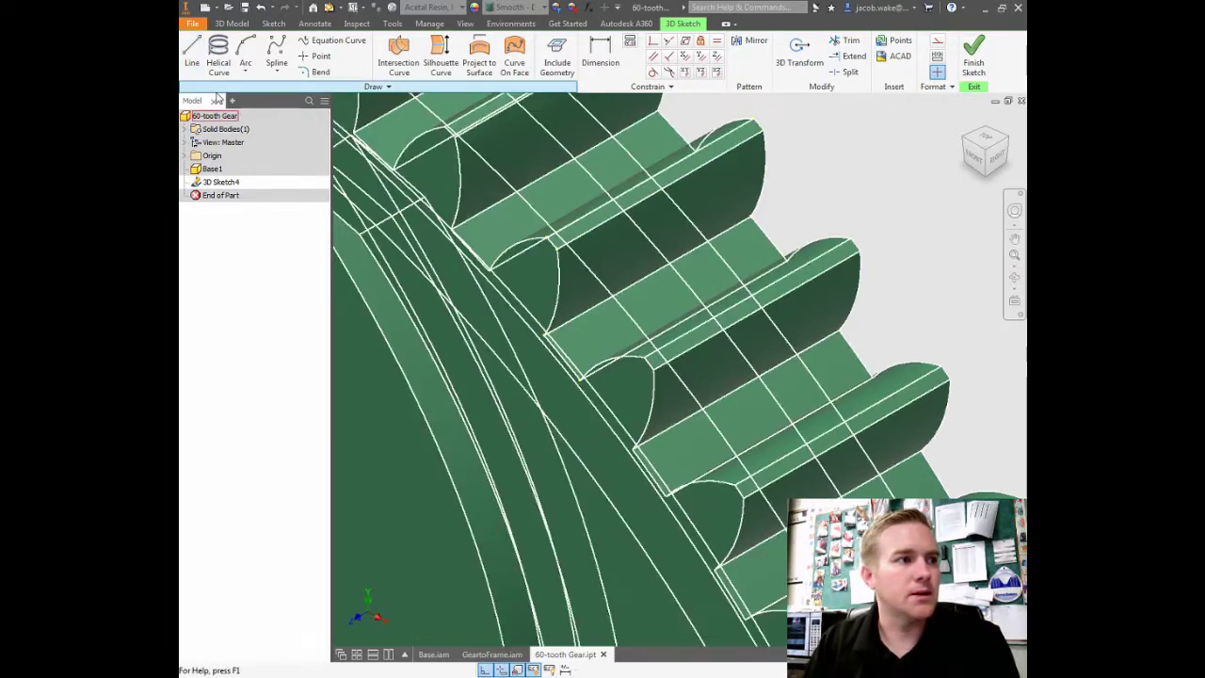
Step: Draw 3D sketch lines over the included edges at both ends of the neighbouring tooth gap
click(191, 57)
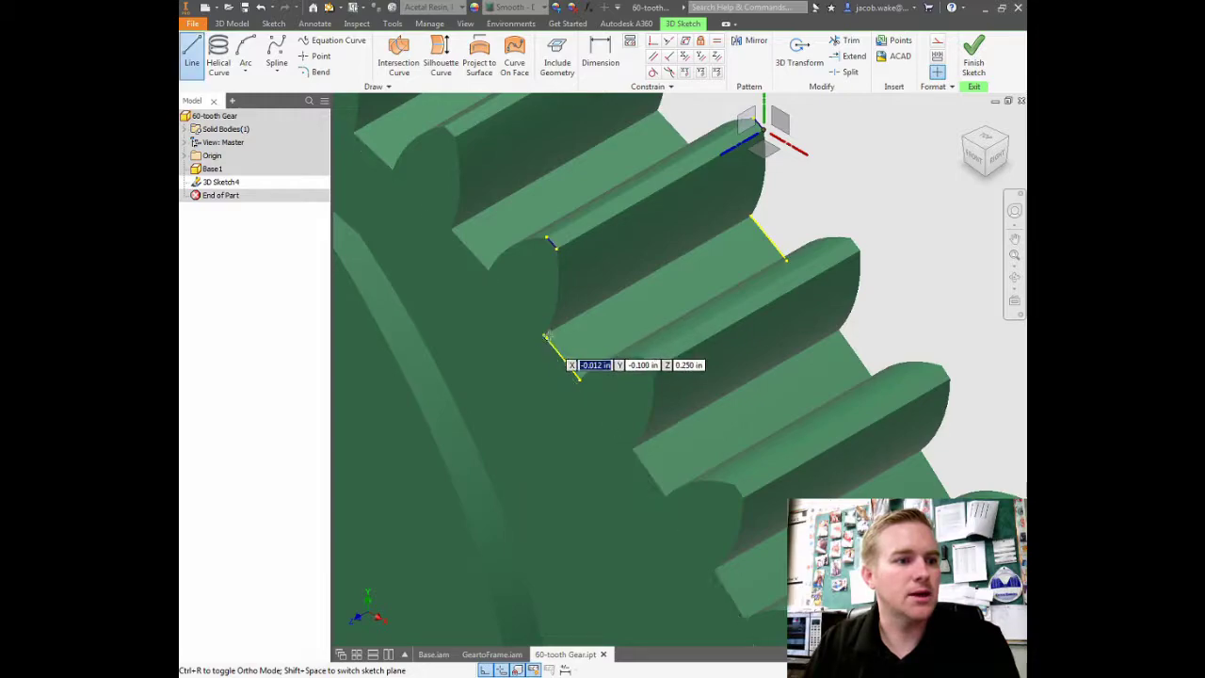
click(543, 336)
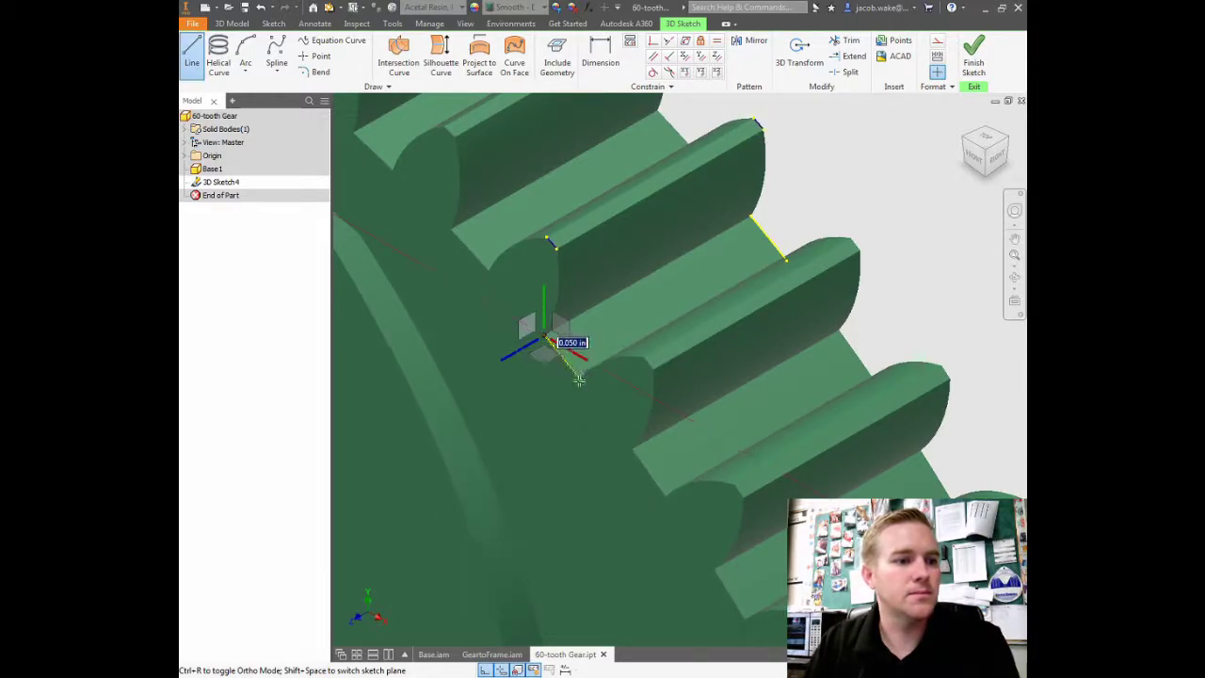
click(578, 380)
key(Escape)
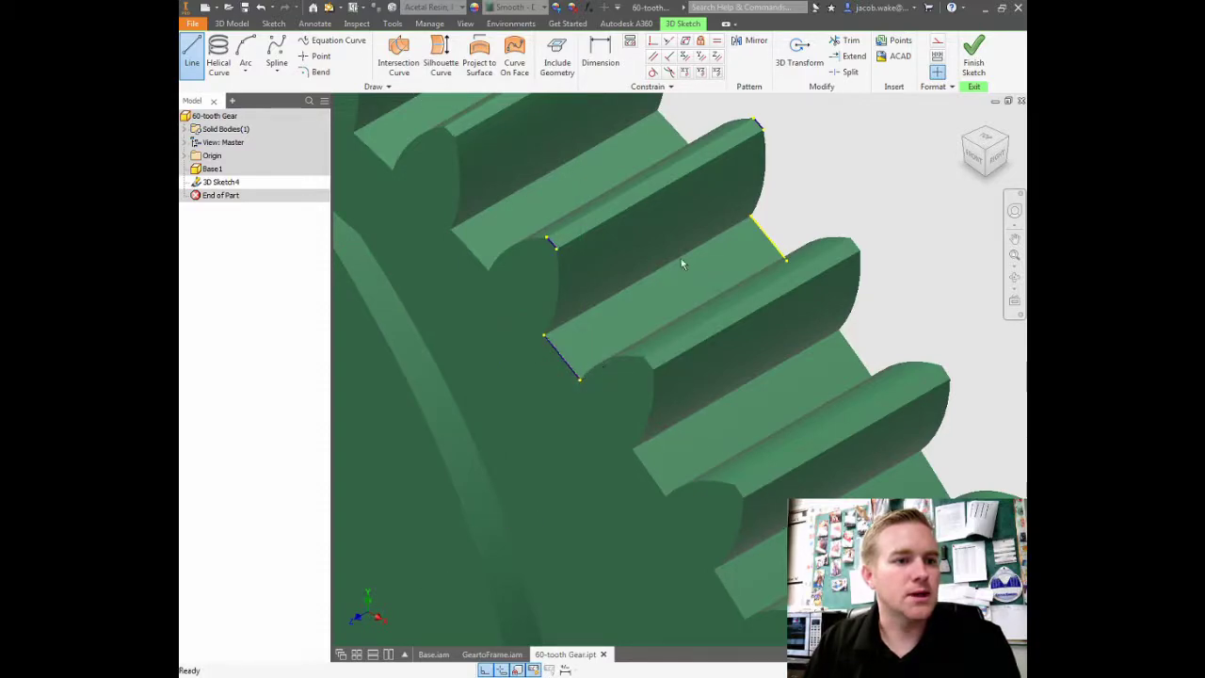
scroll(761, 257, up, 3)
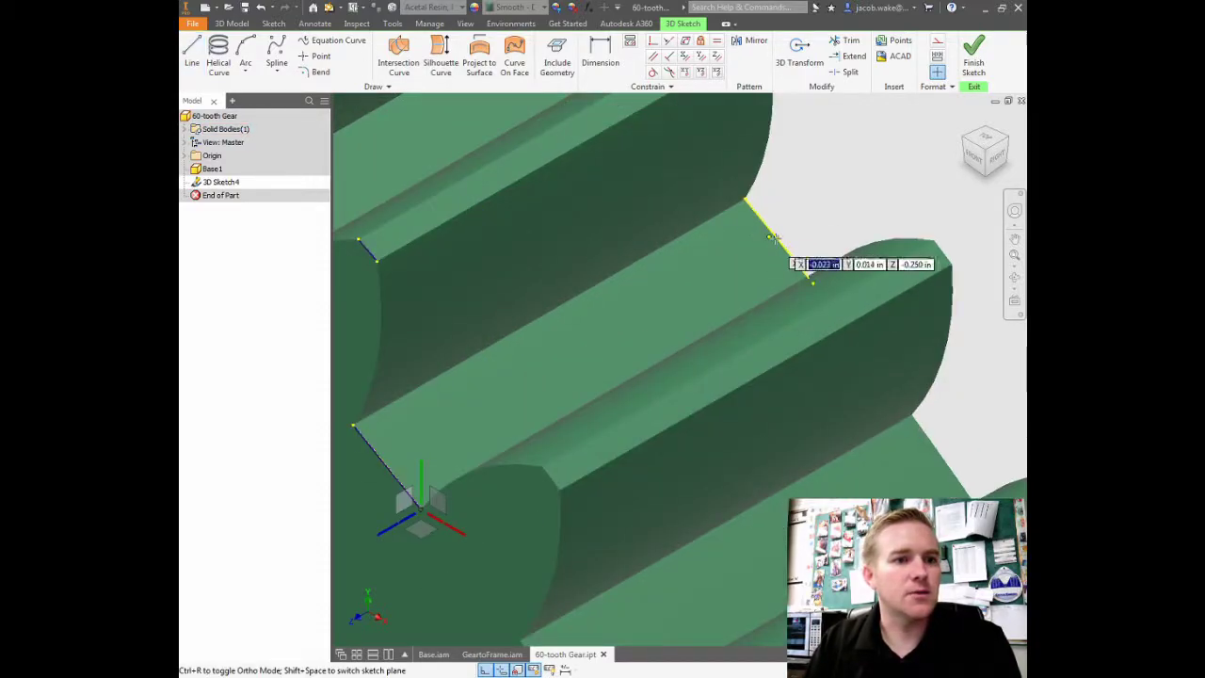
key(l)
click(743, 199)
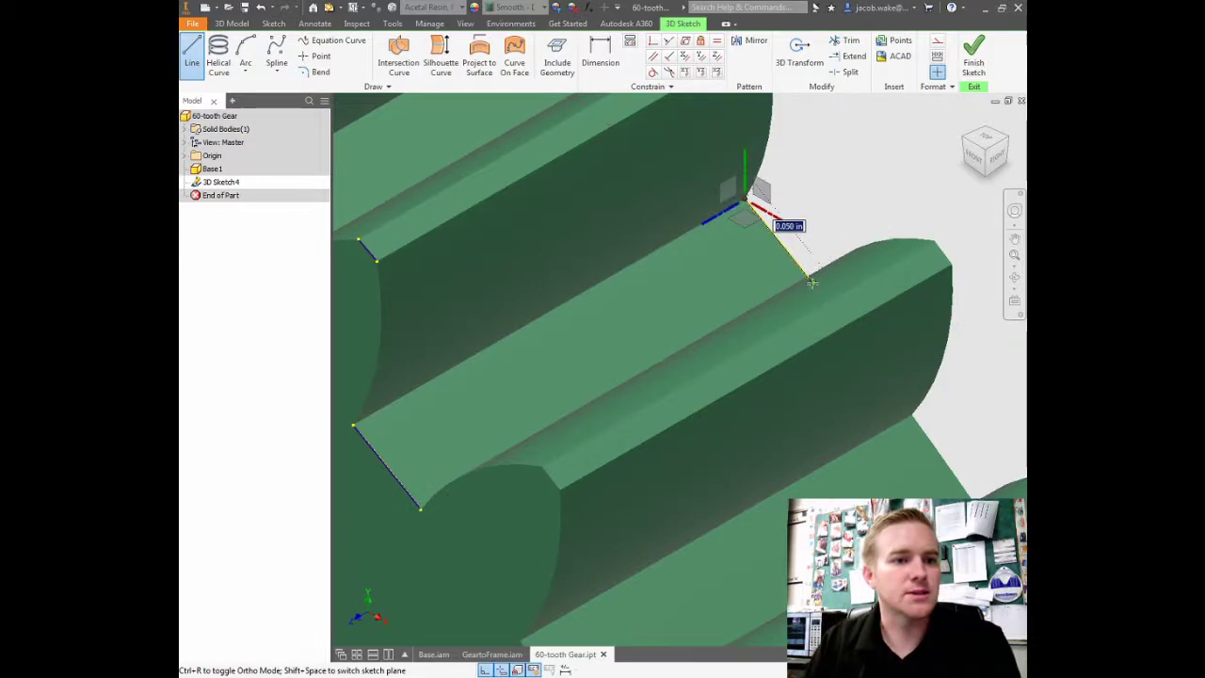
click(811, 282)
scroll(812, 283, down, 5)
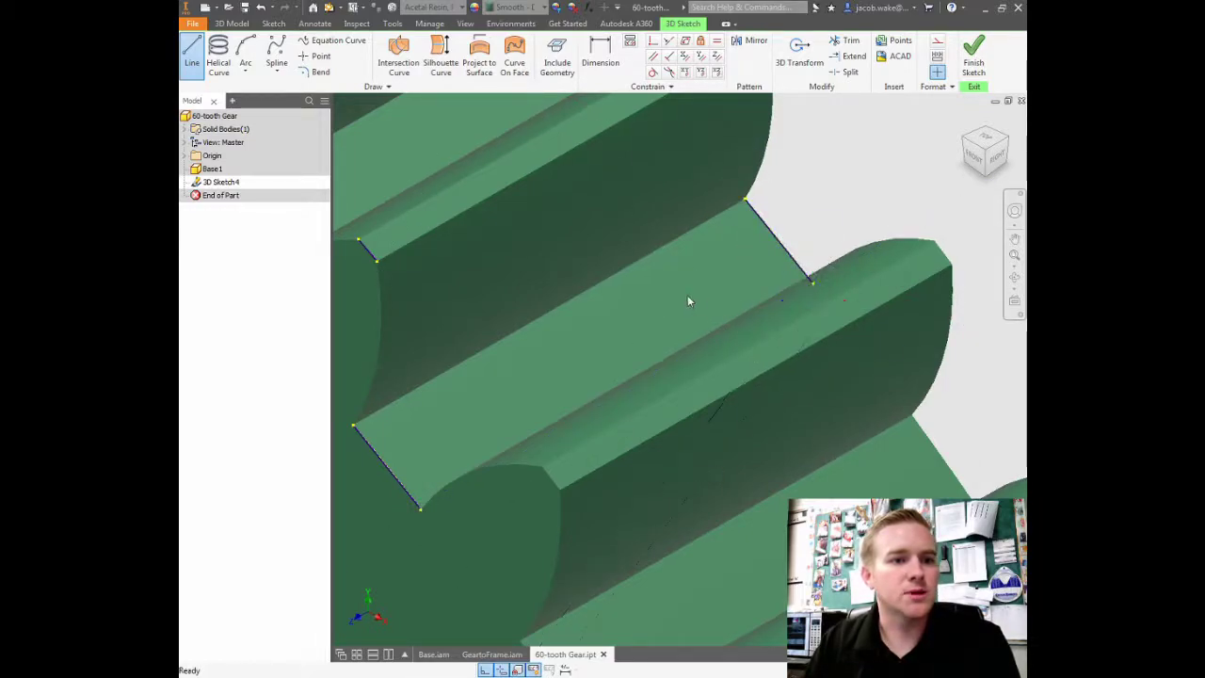
key(Escape)
Step: Place sketch points at the midpoints of the two tooth-tip lines
click(315, 55)
scroll(671, 211, up, 3)
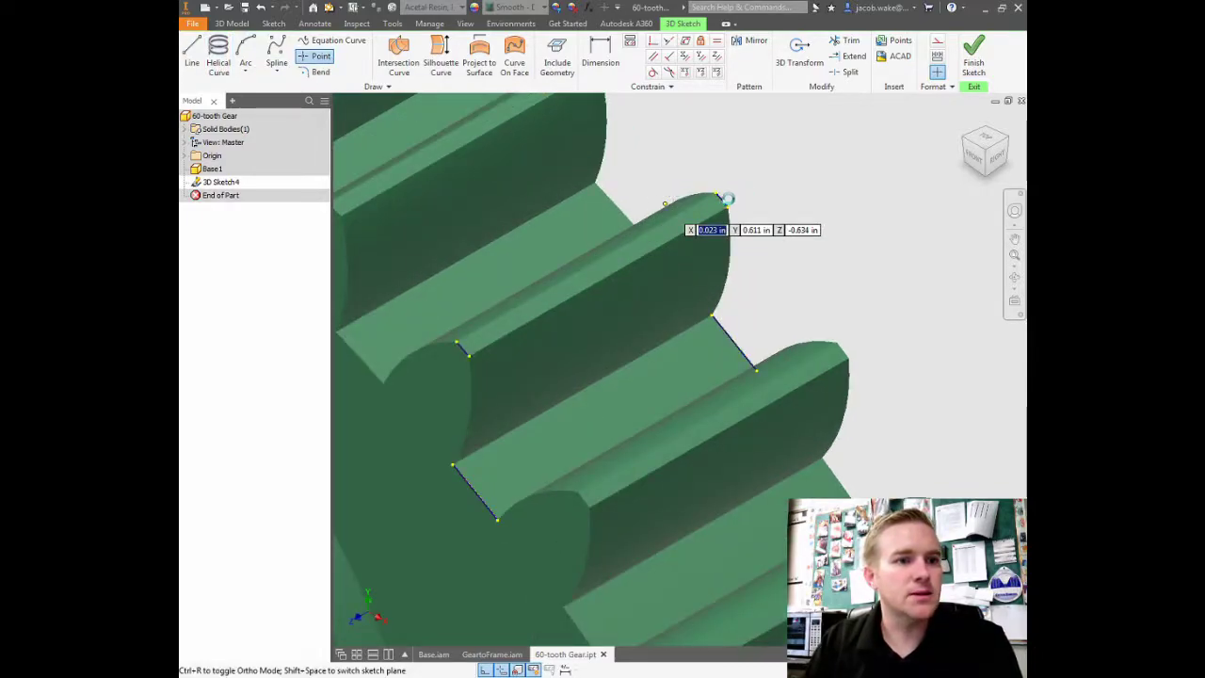
scroll(728, 200, up, 4)
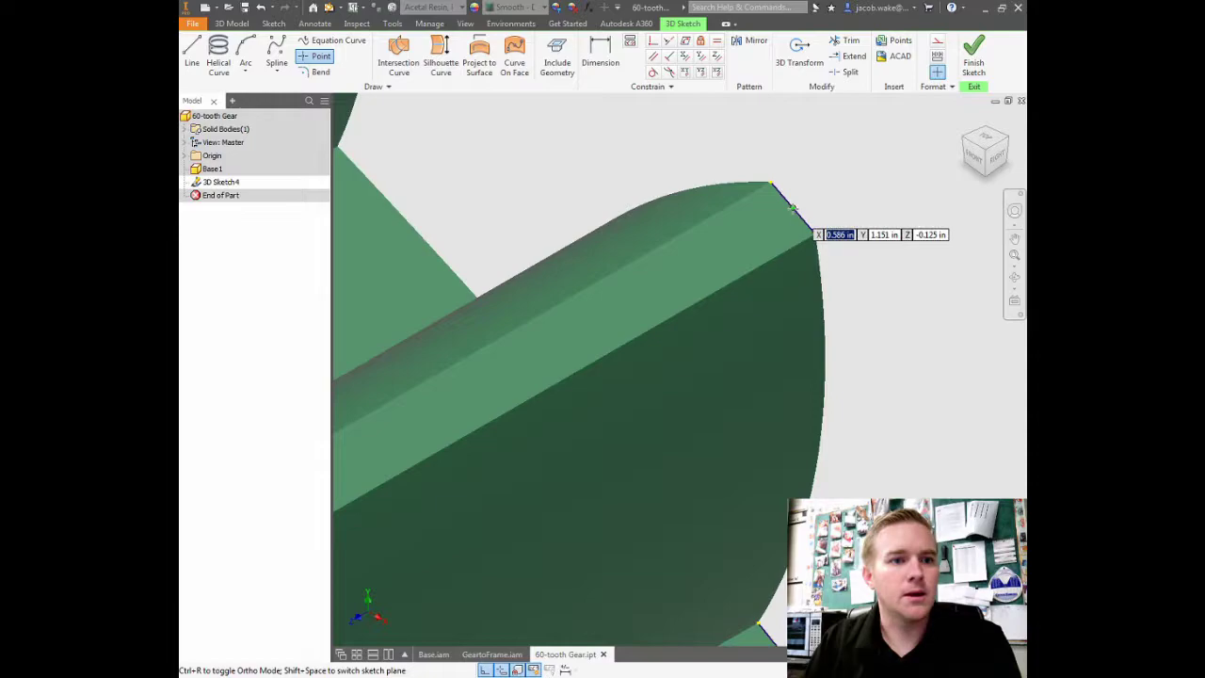
scroll(716, 263, down, 4)
scroll(532, 370, up, 5)
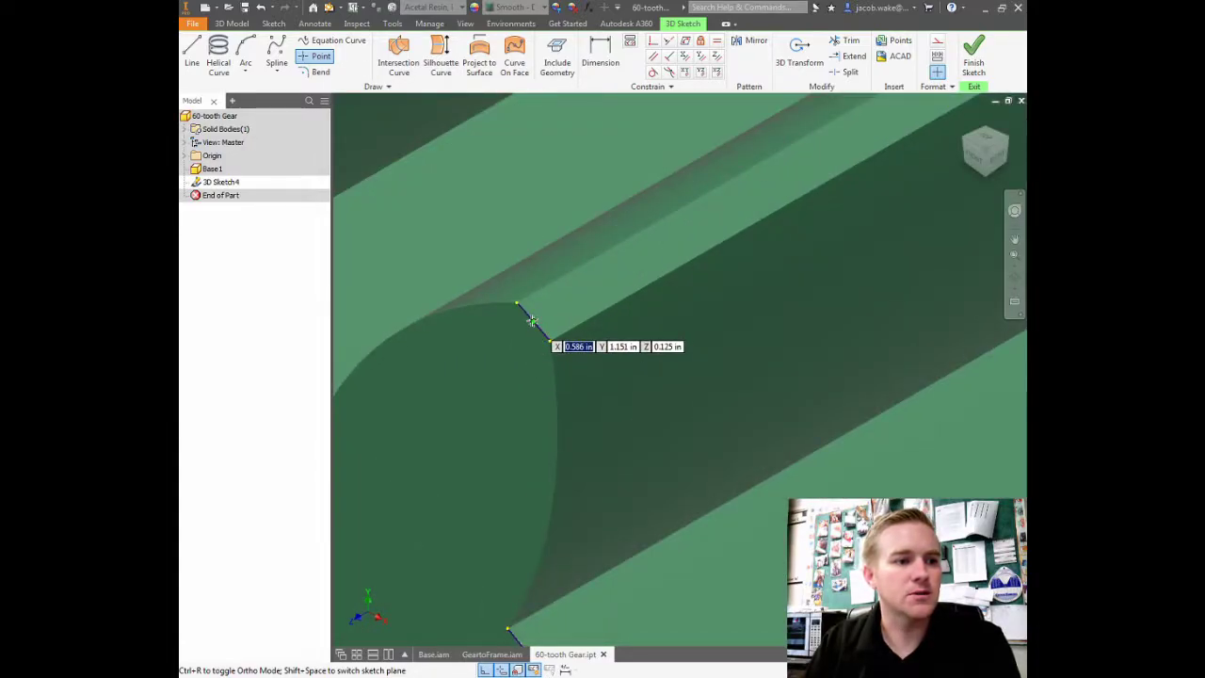
scroll(624, 505, down, 5)
Step: Place sketch points at the midpoints of the two tooth-gap lines and finish the 3D sketch
scroll(613, 567, up, 2)
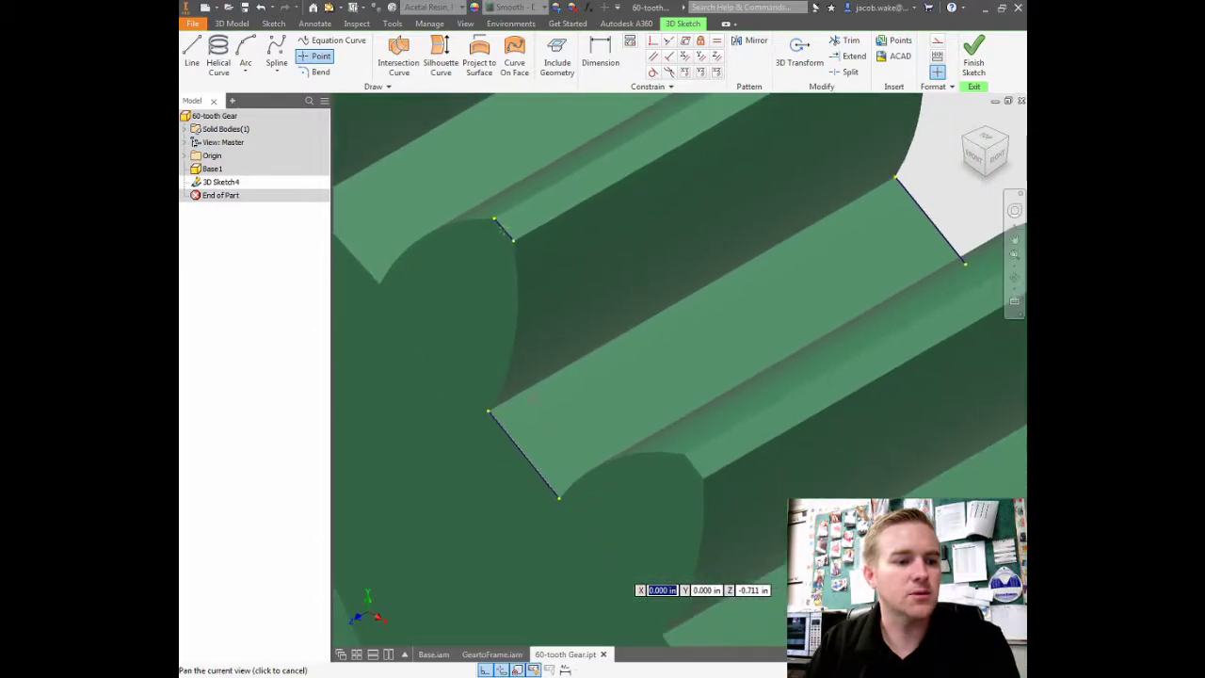
scroll(527, 465, up, 4)
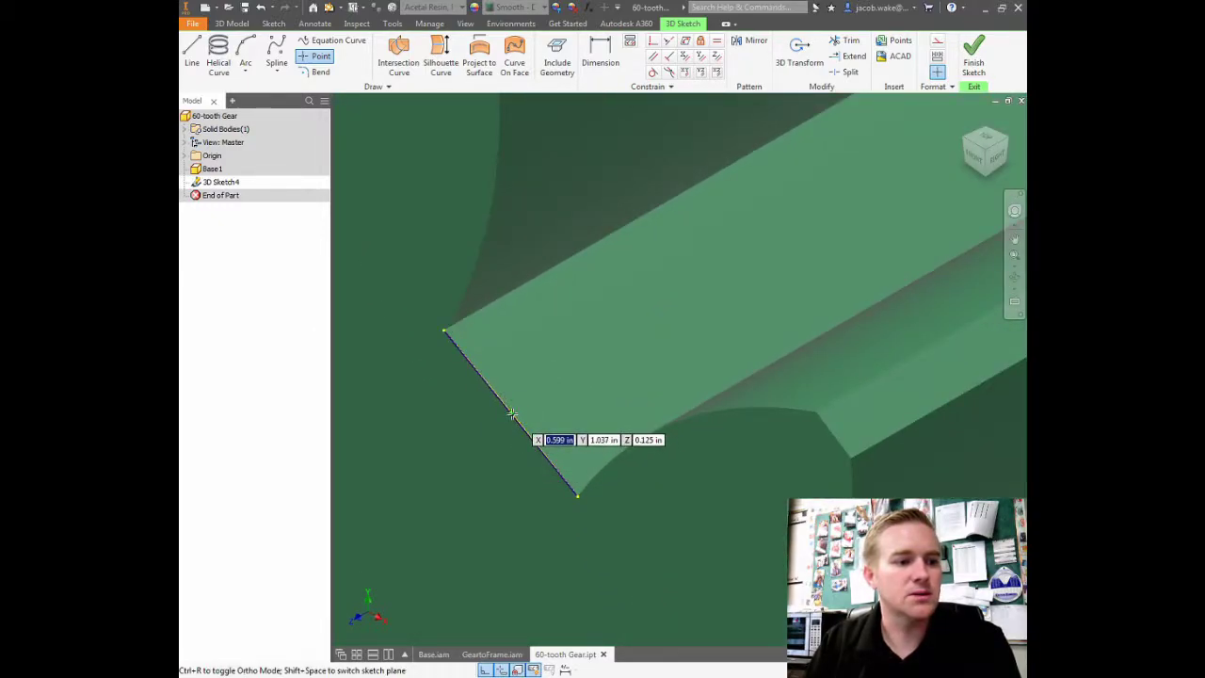
scroll(669, 352, down, 5)
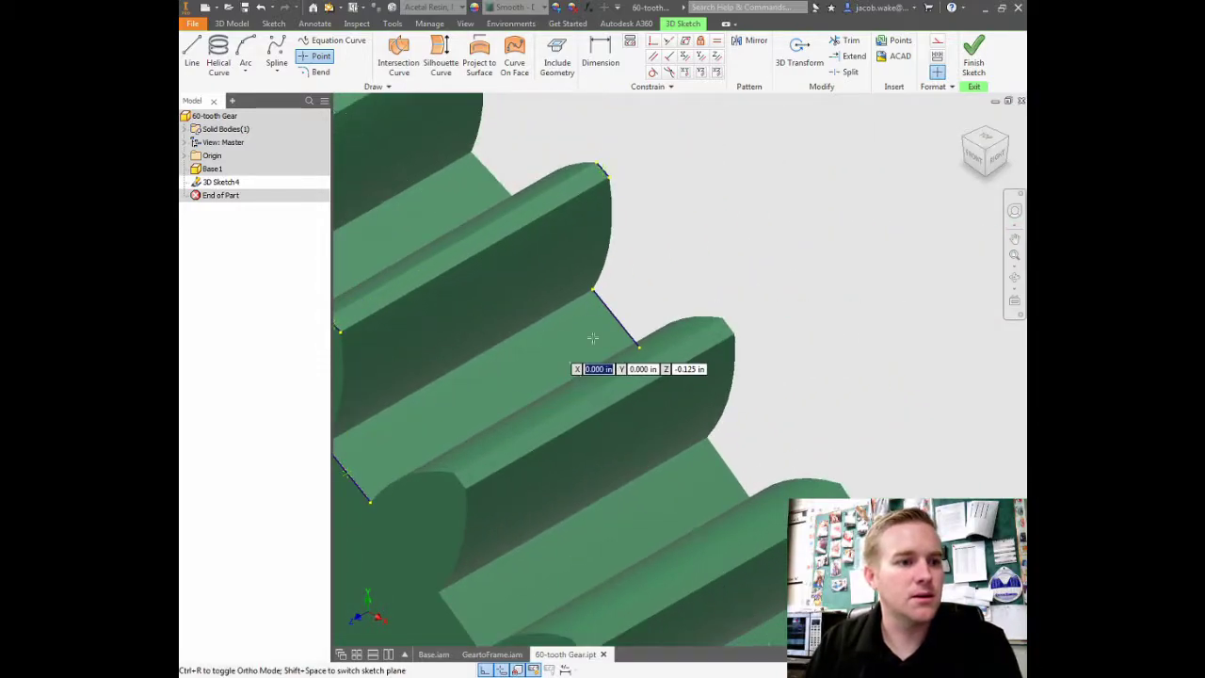
scroll(568, 343, up, 5)
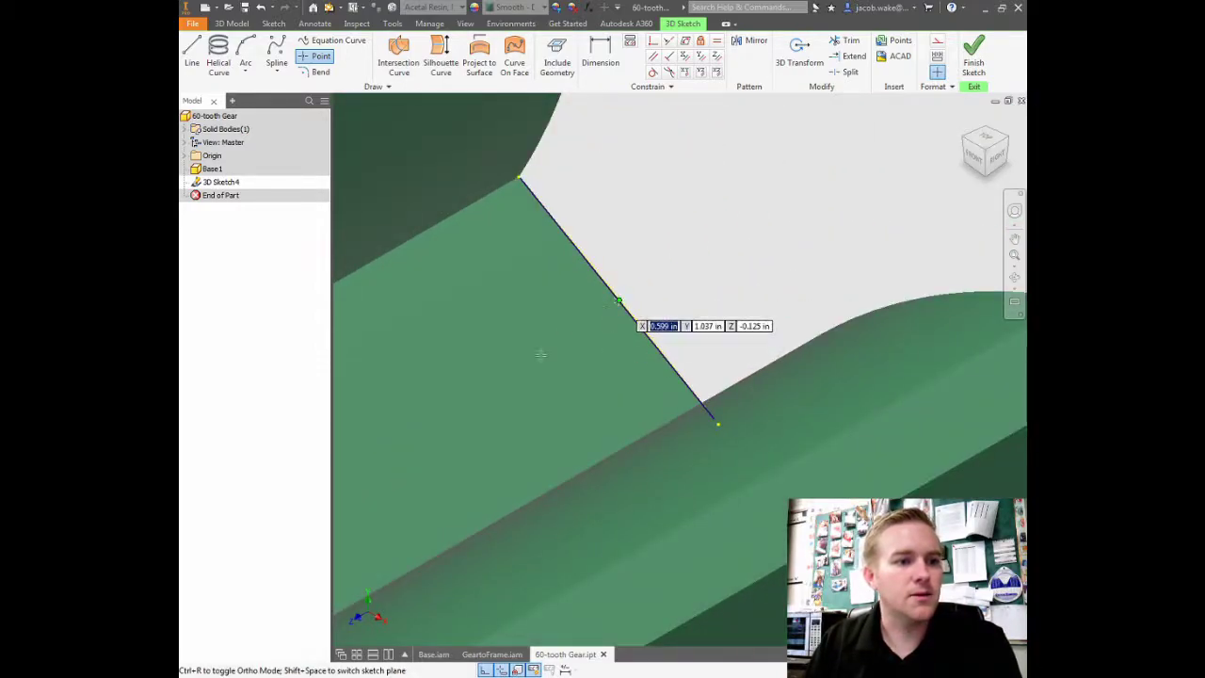
scroll(541, 354, down, 5)
click(973, 58)
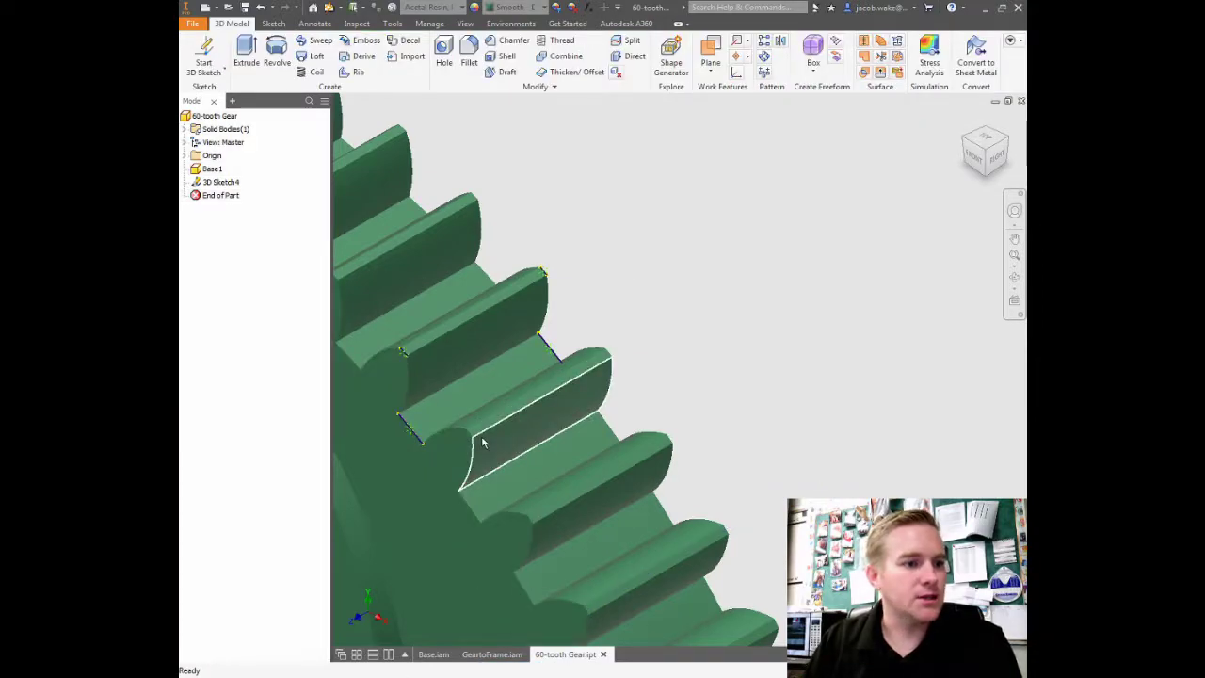
Step: Create a three-point work plane through both tooth-tip midpoints and the centre point in the gear's bore
shift+middle_drag(490, 437, 847, 158)
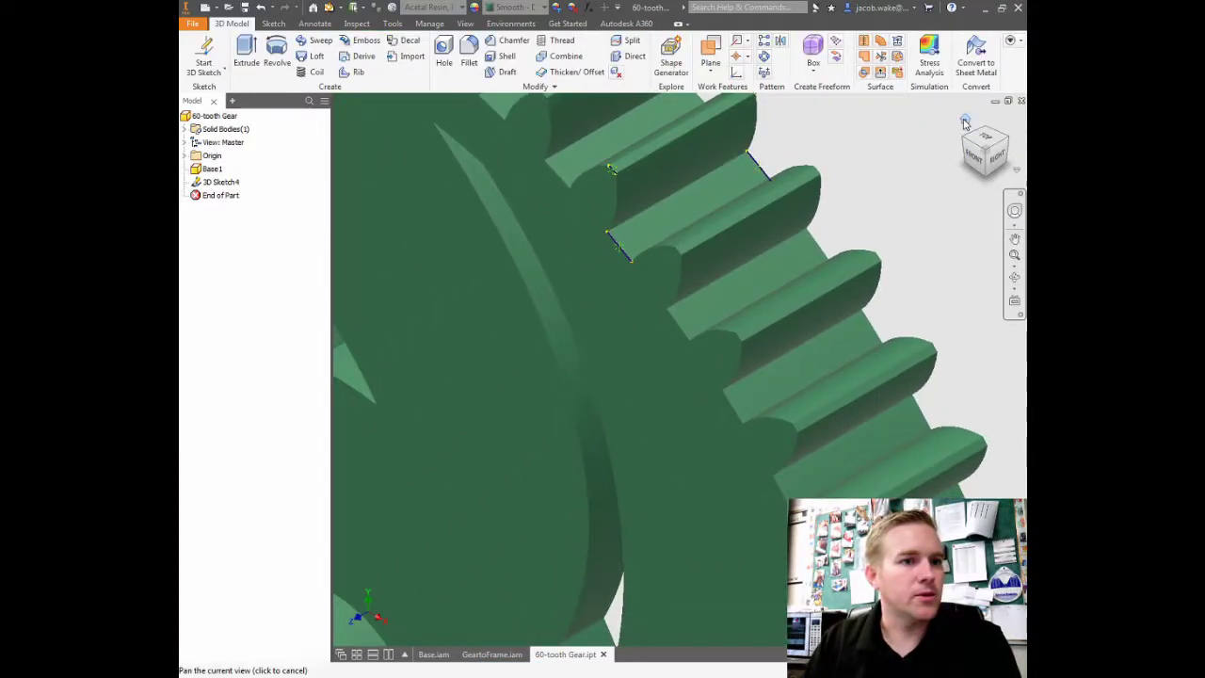
click(965, 122)
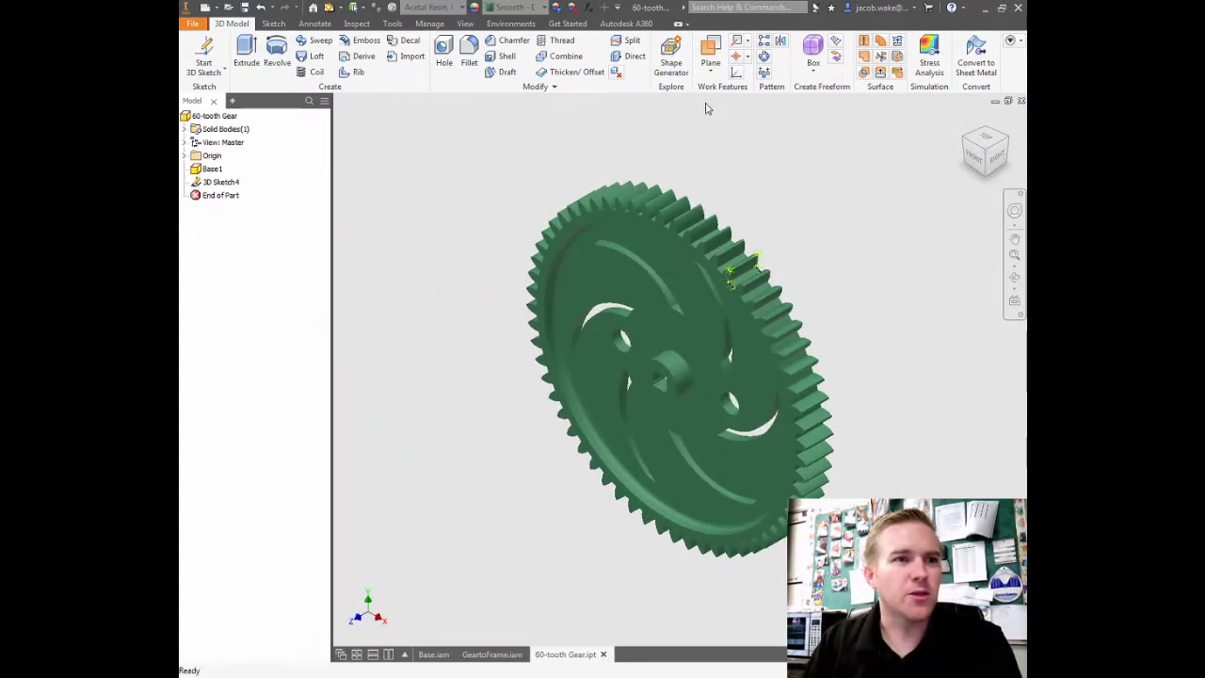
click(711, 71)
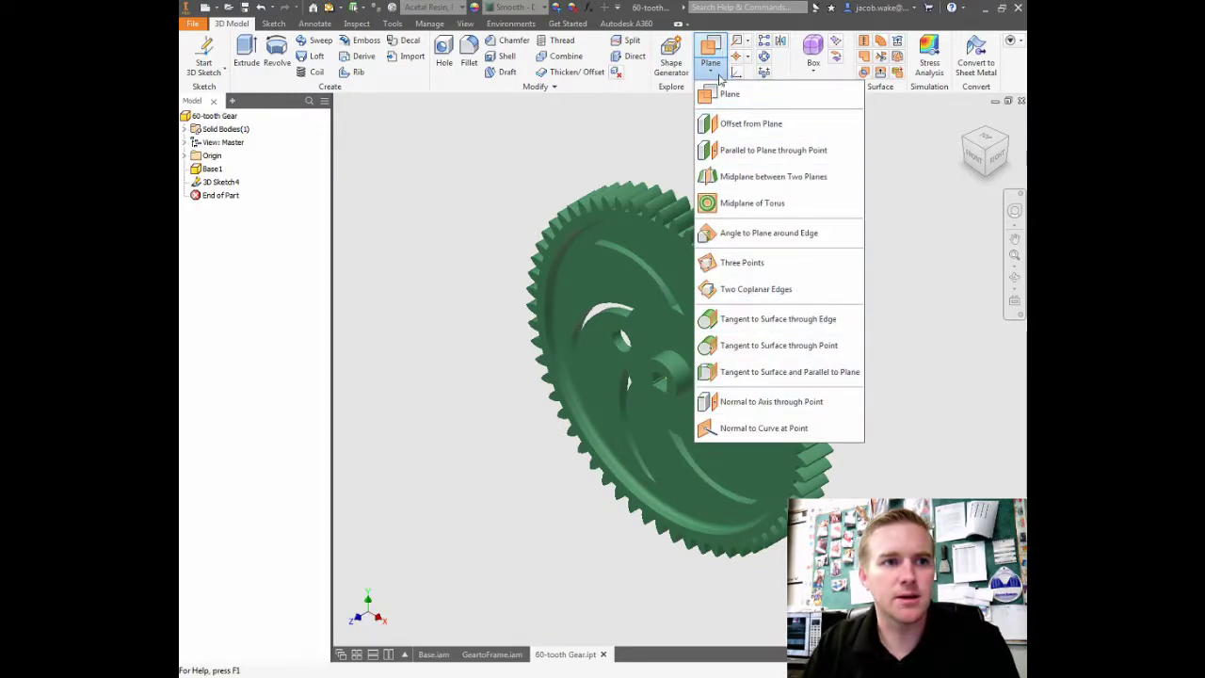
click(739, 263)
scroll(737, 276, up, 8)
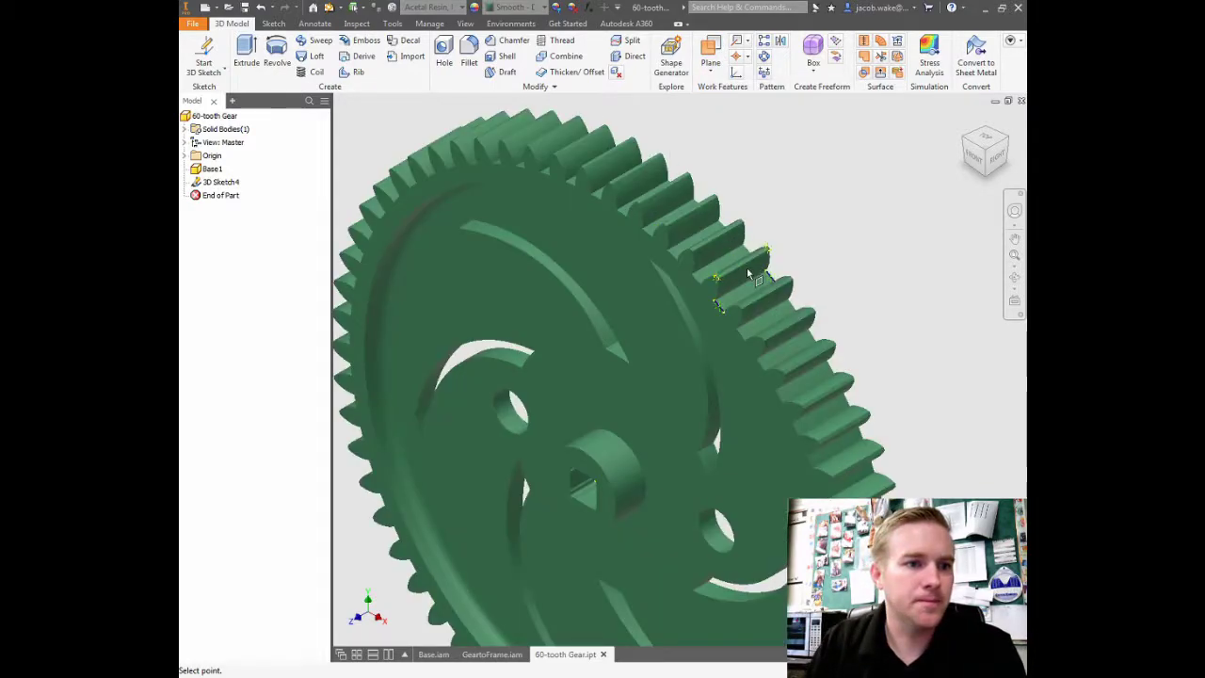
scroll(637, 303, up, 4)
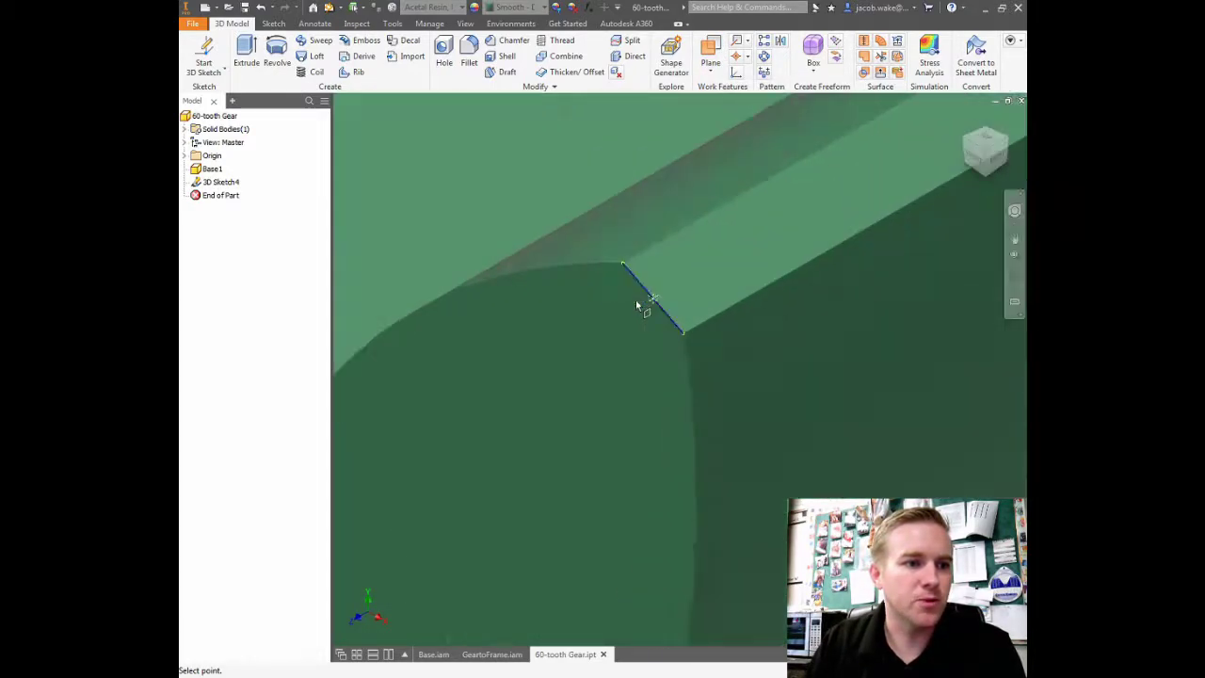
scroll(699, 300, down, 5)
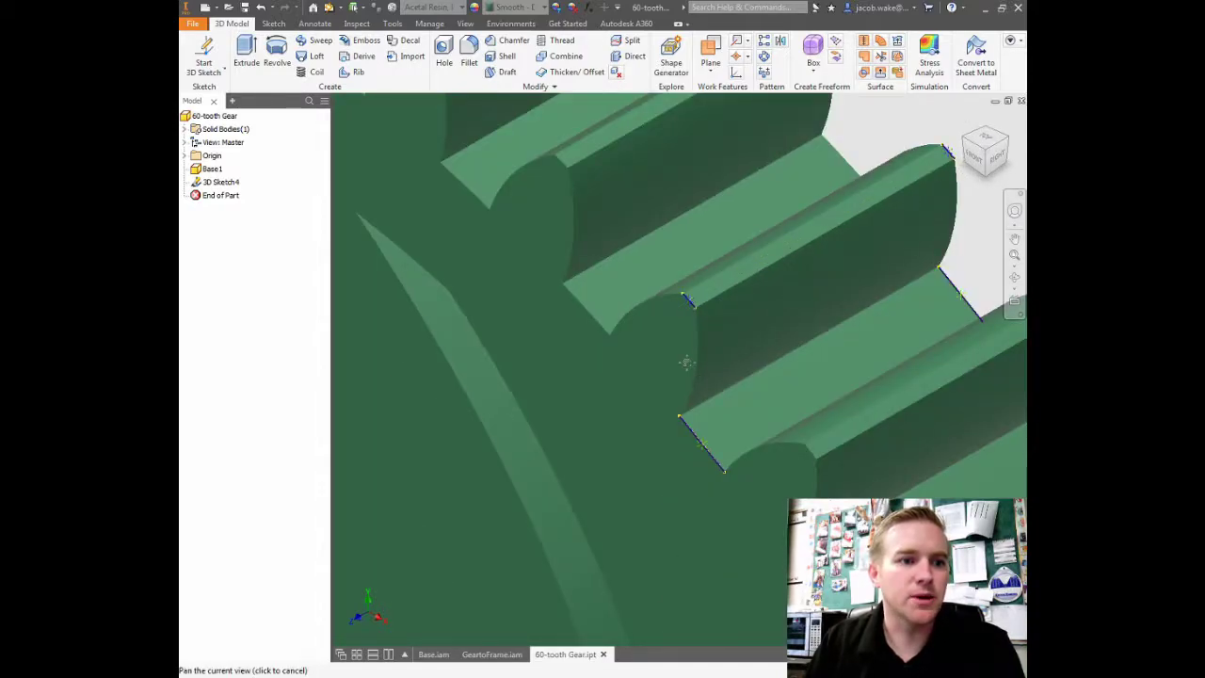
scroll(435, 358, up, 6)
scroll(465, 379, down, 8)
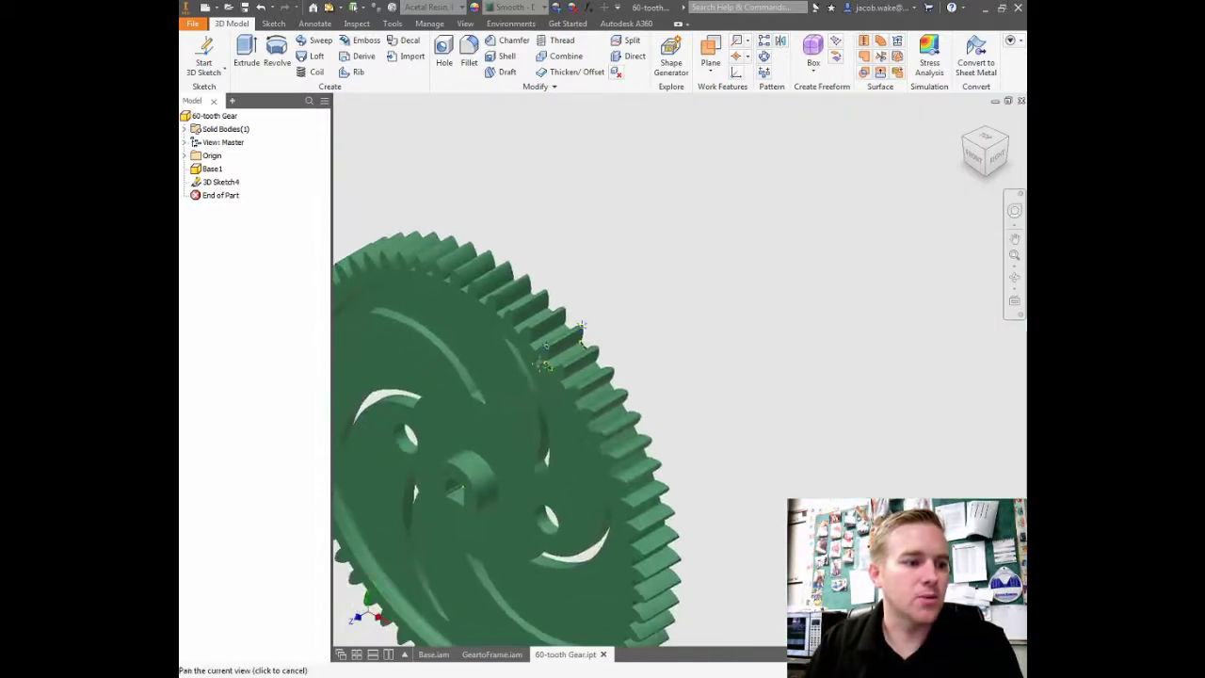
shift+middle_drag(612, 348, 637, 335)
scroll(624, 340, up, 5)
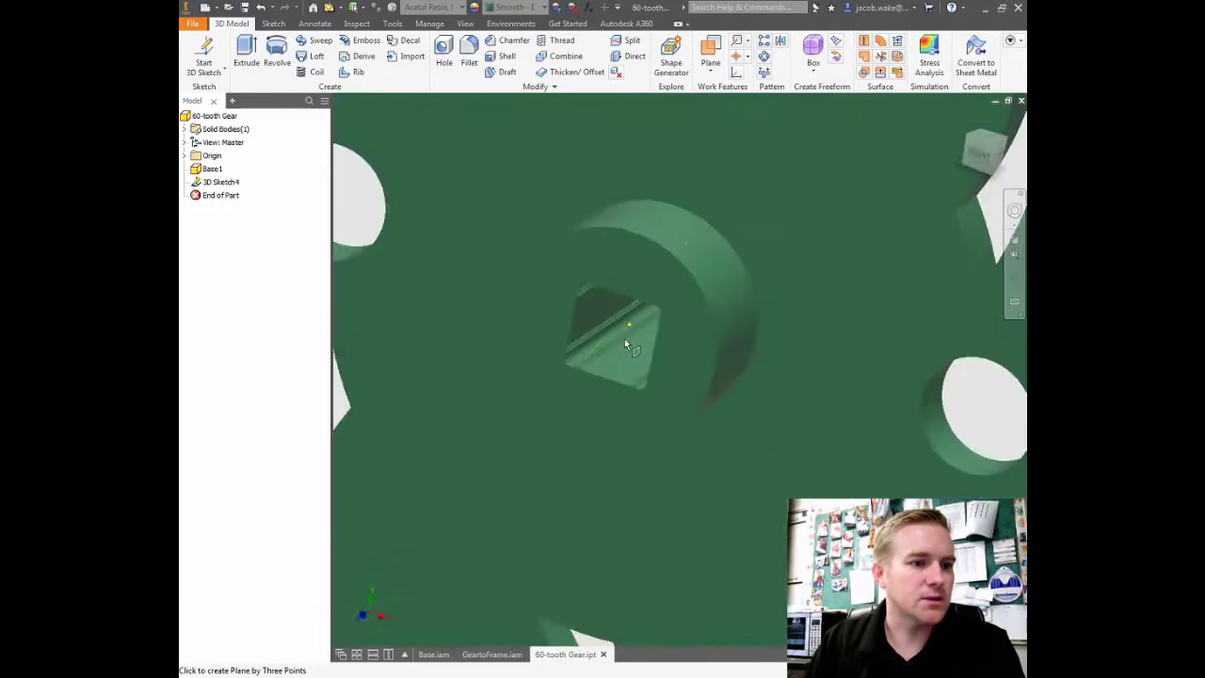
click(631, 329)
scroll(651, 345, down, 6)
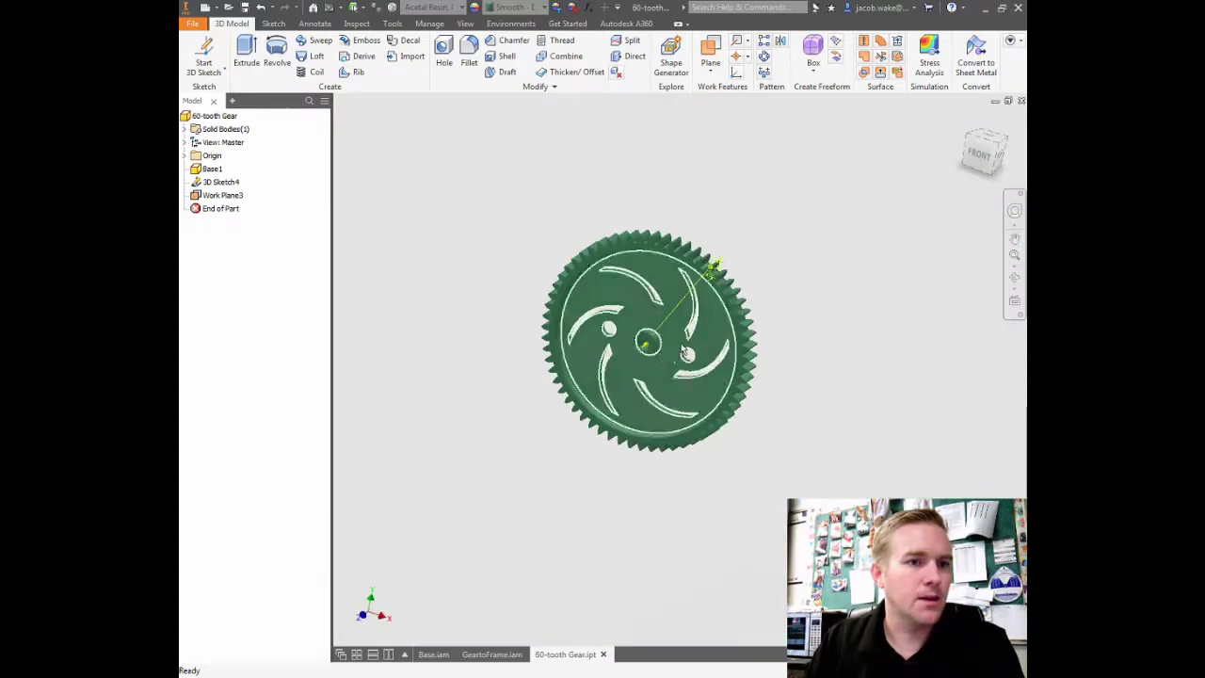
Step: Create a three-point work plane through both tooth-gap midpoints and the centre point in the gear's bore
scroll(706, 287, up, 5)
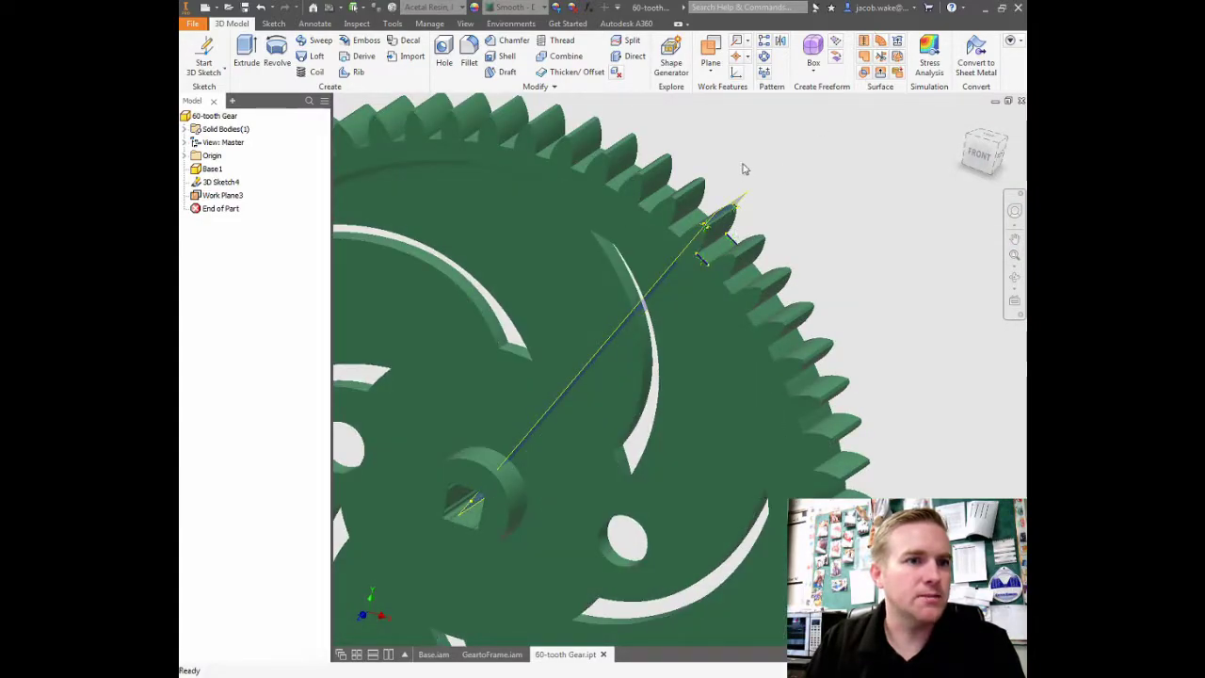
click(711, 74)
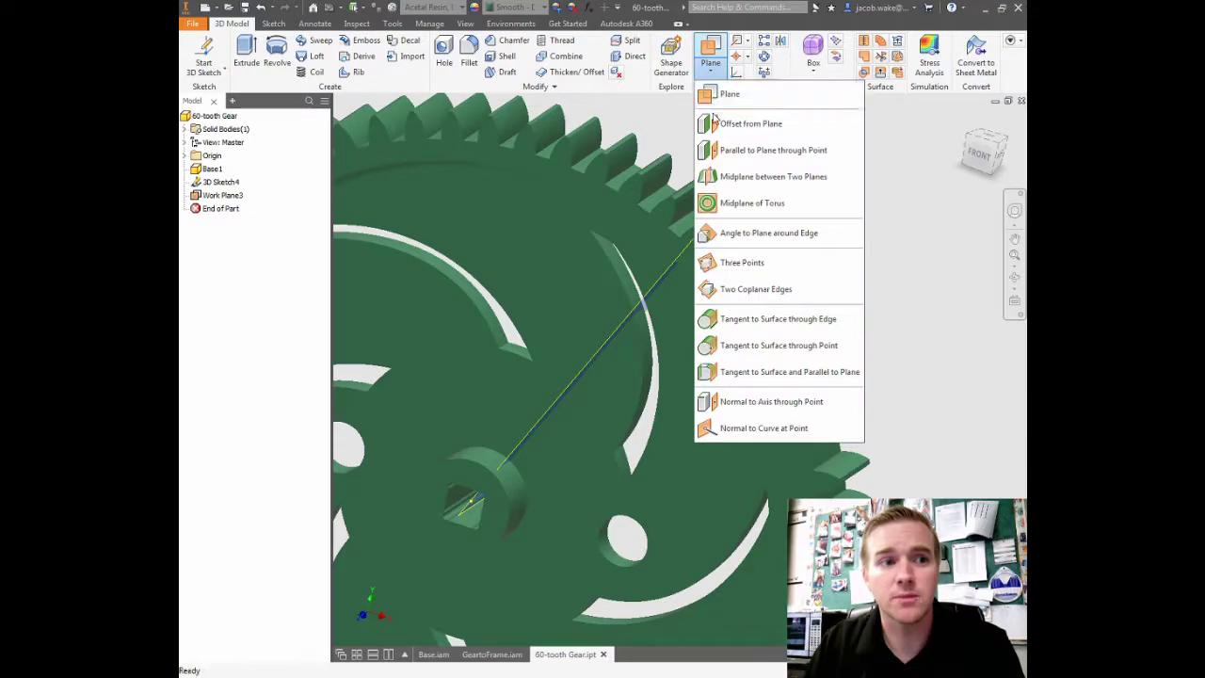
click(737, 262)
scroll(738, 263, up, 6)
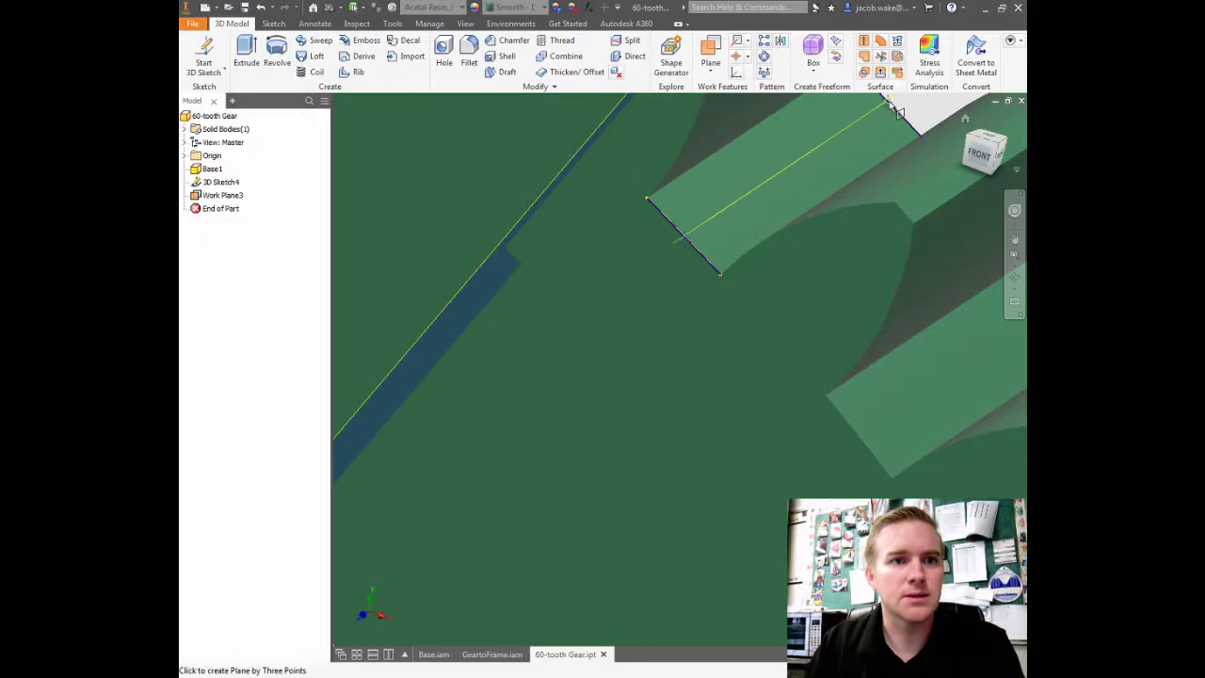
scroll(820, 155, down, 4)
shift+middle_drag(739, 254, 538, 390)
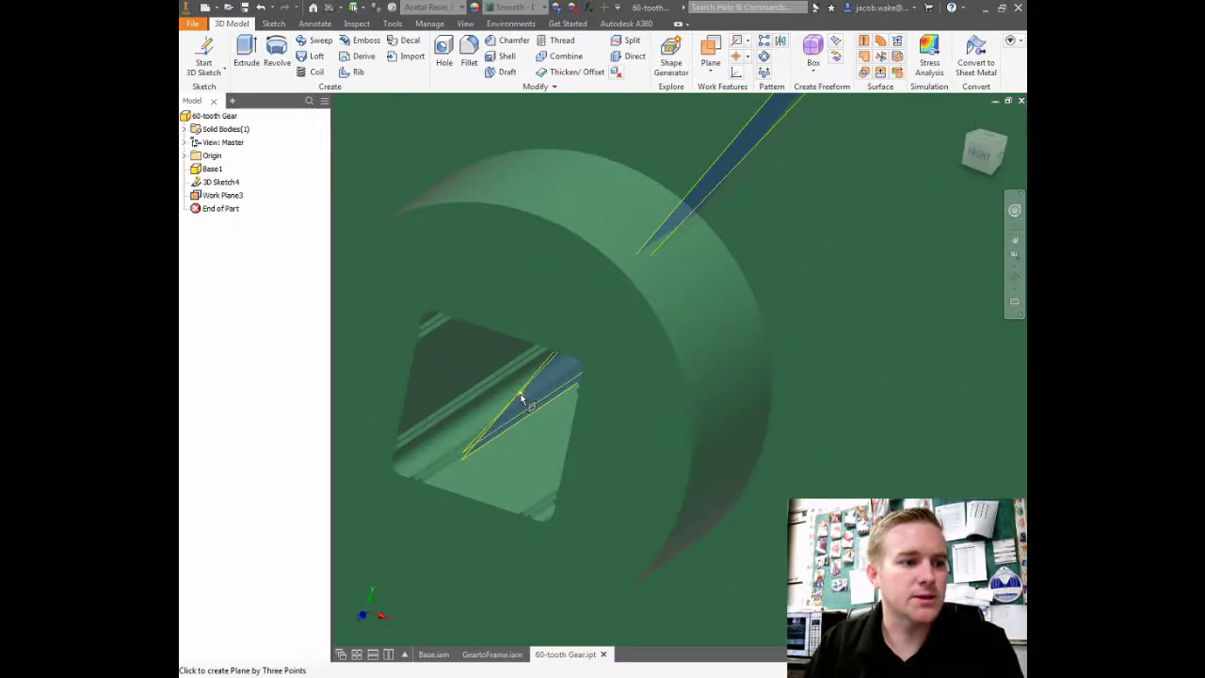
click(520, 402)
key(F6)
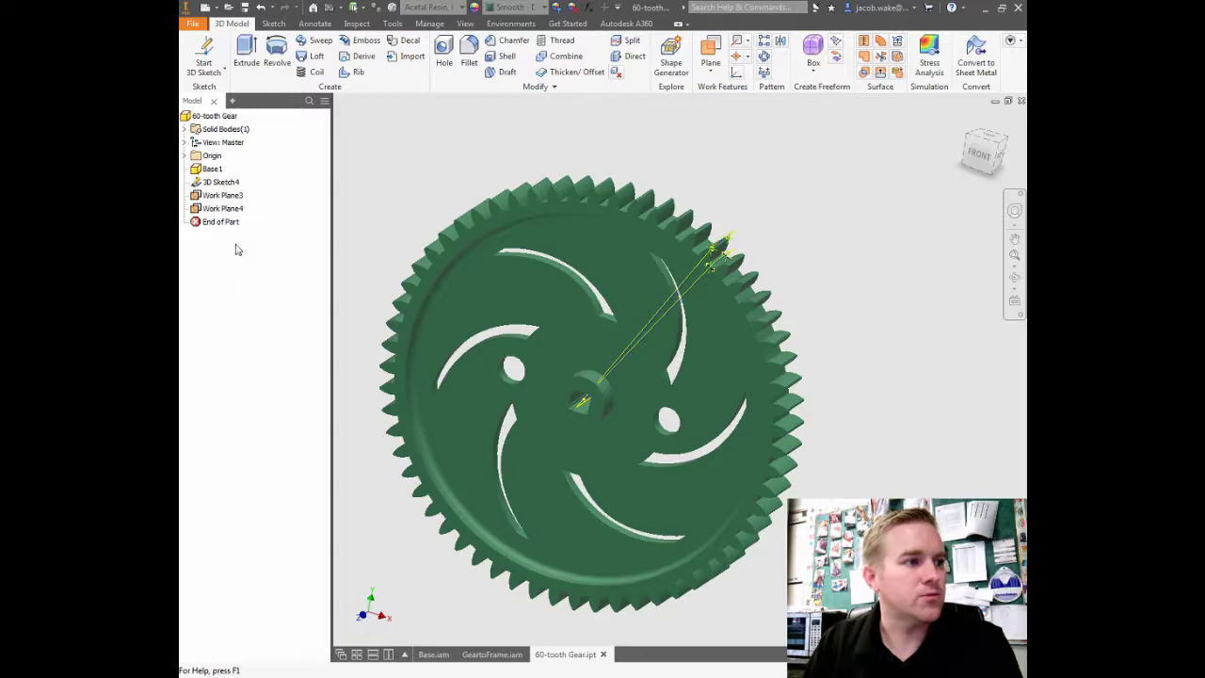
Step: Hide the 3D sketch that holds the tooth lines and midpoints
click(194, 184)
click(195, 184)
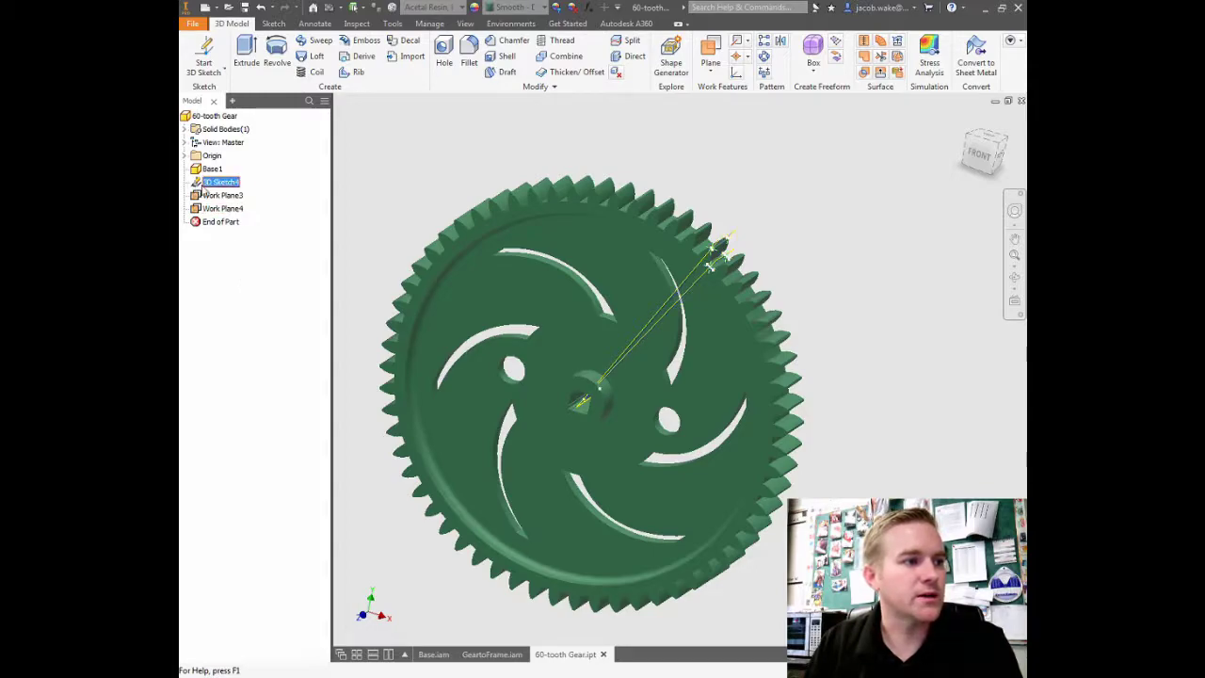
click(307, 282)
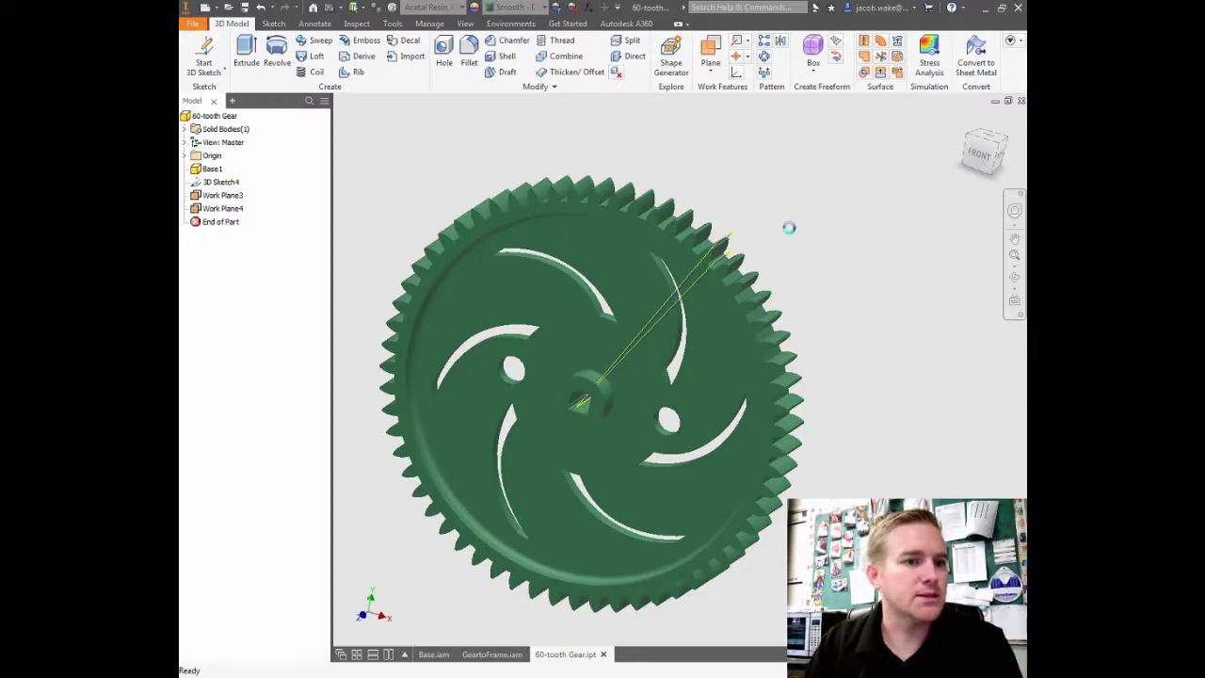
Step: Save the 60-tooth gear part and return to the Base.iam assembly
key(ctrl+s)
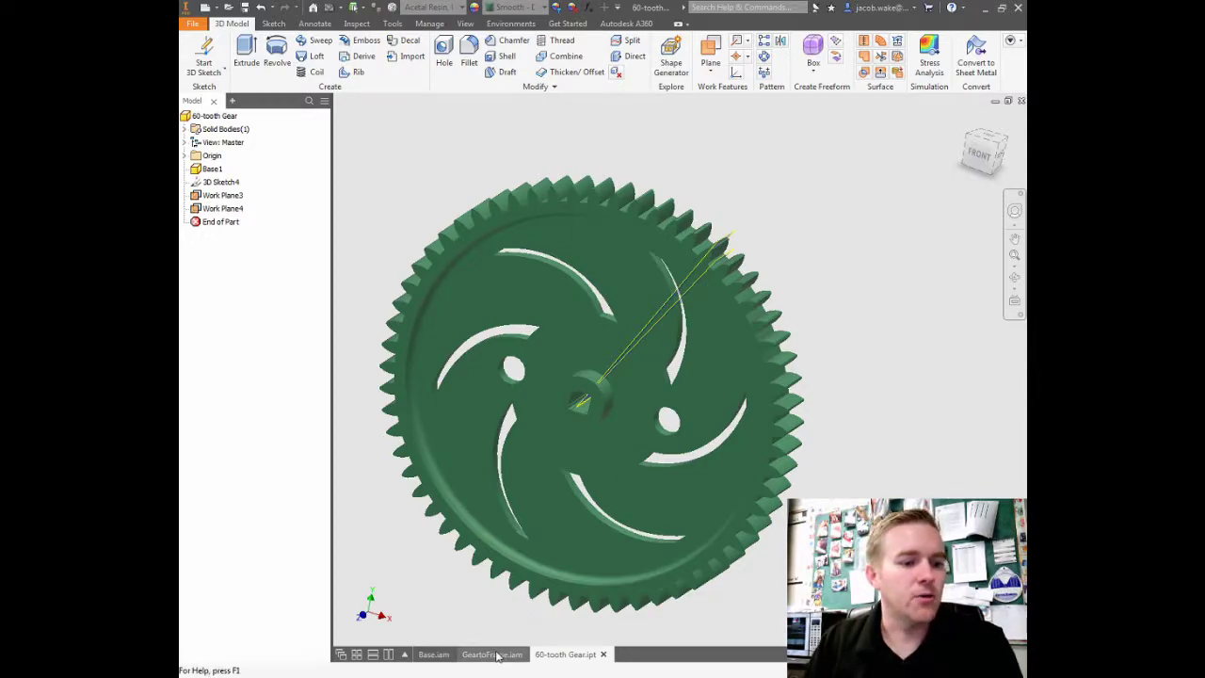
click(439, 655)
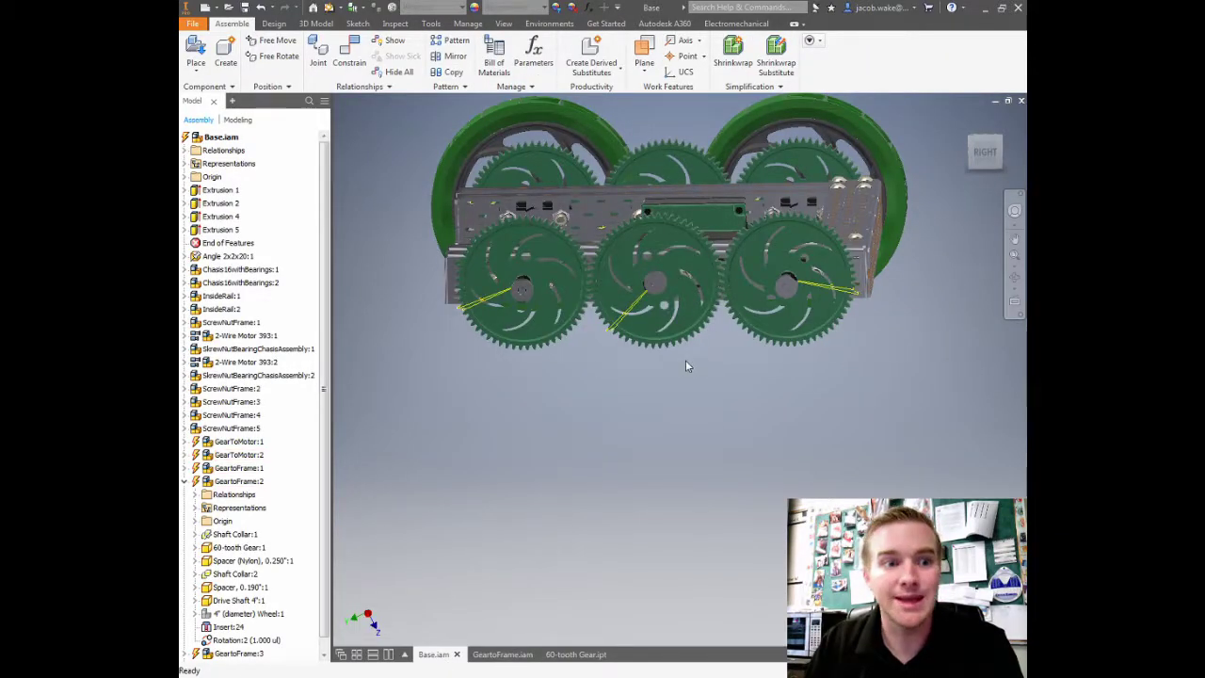
middle_drag(517, 377, 568, 344)
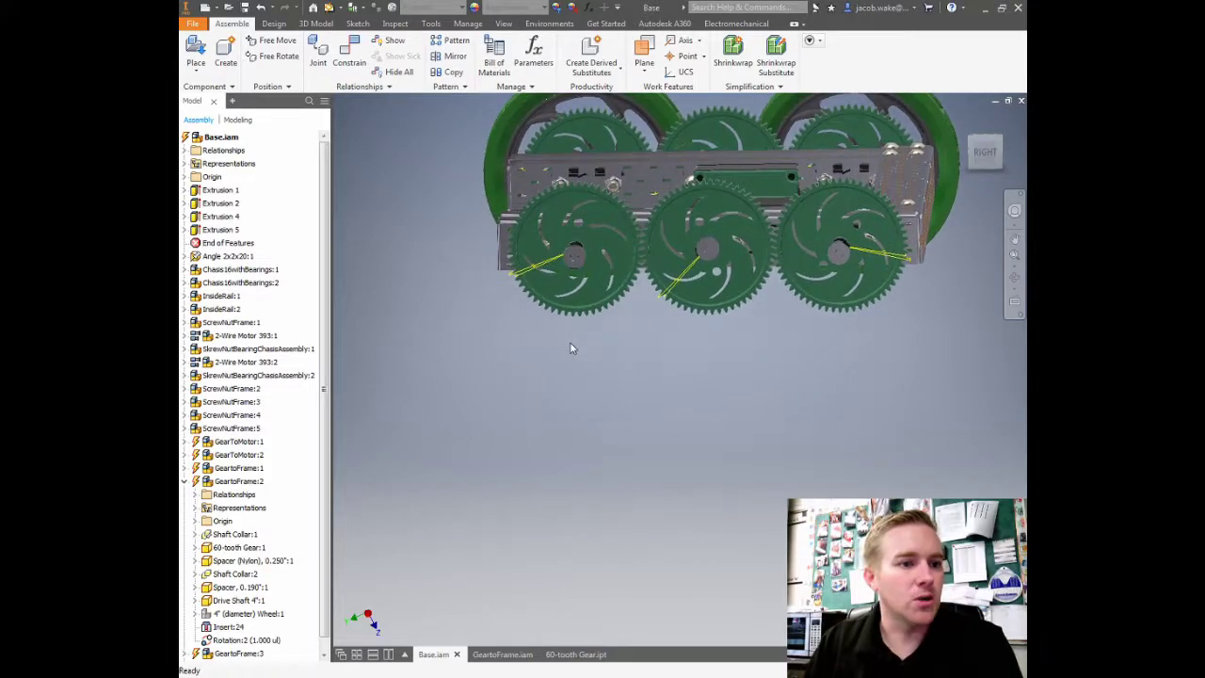
Step: Add a mate constraint with 0.000 in offset between GeartoFrame:1's tooth plane and GearToMotor:2's gap plane
click(352, 56)
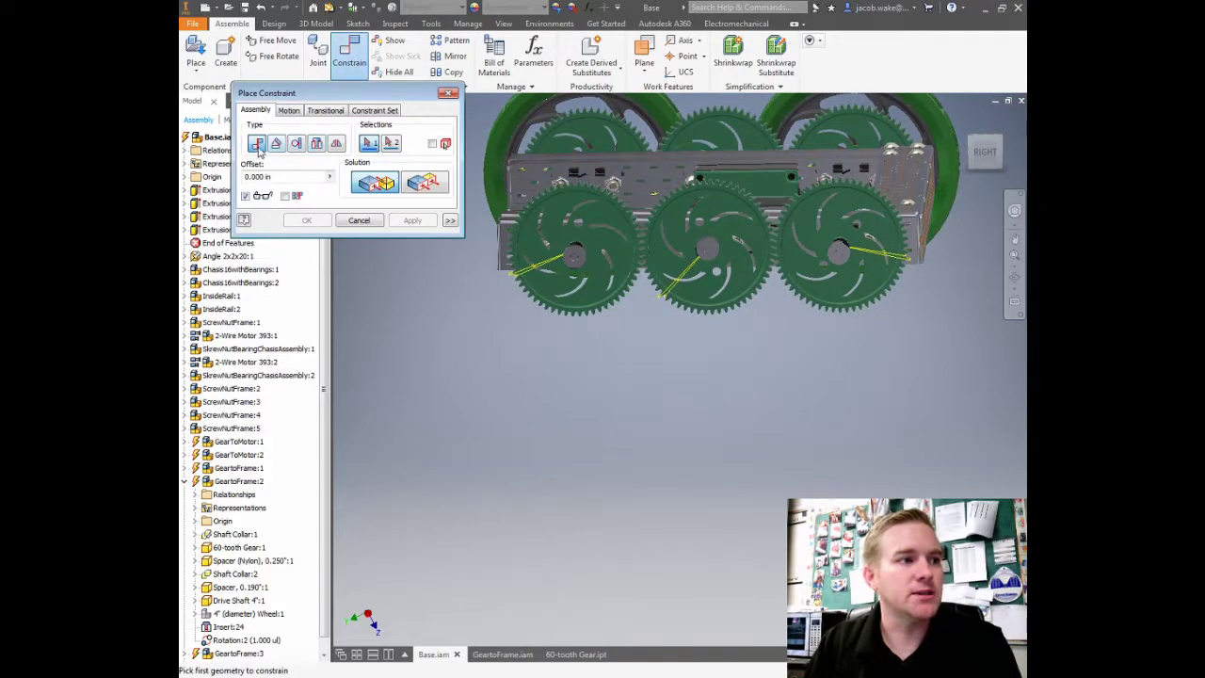
scroll(512, 298, up, 6)
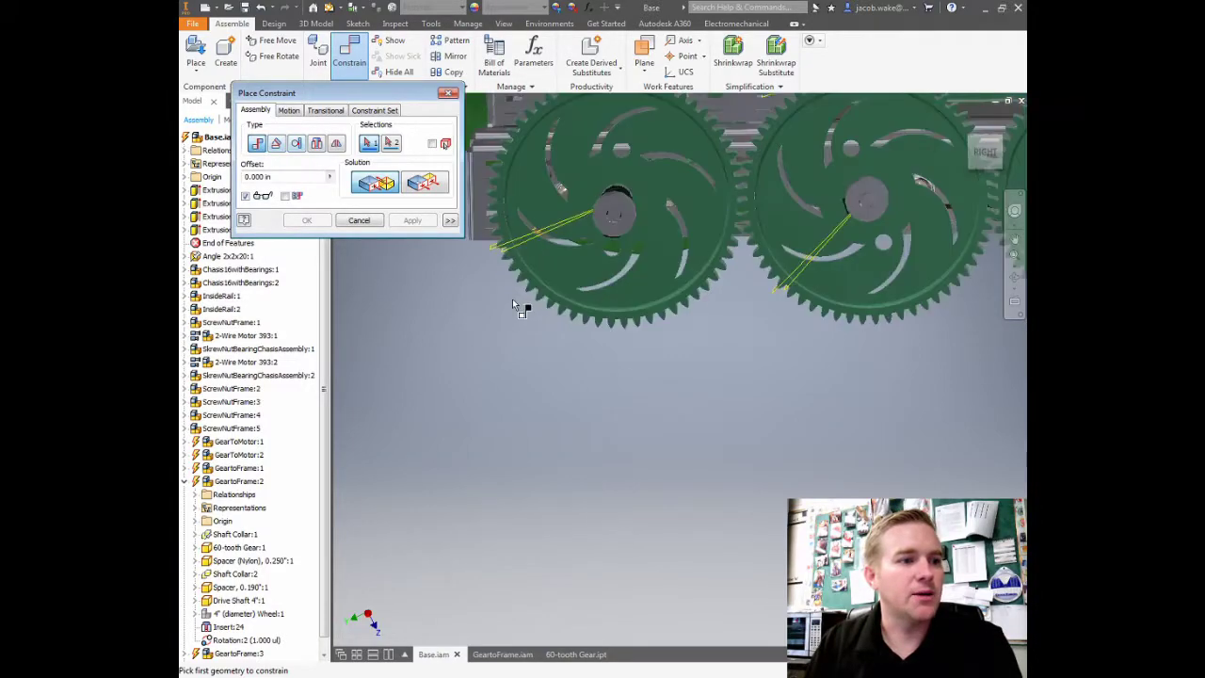
click(472, 202)
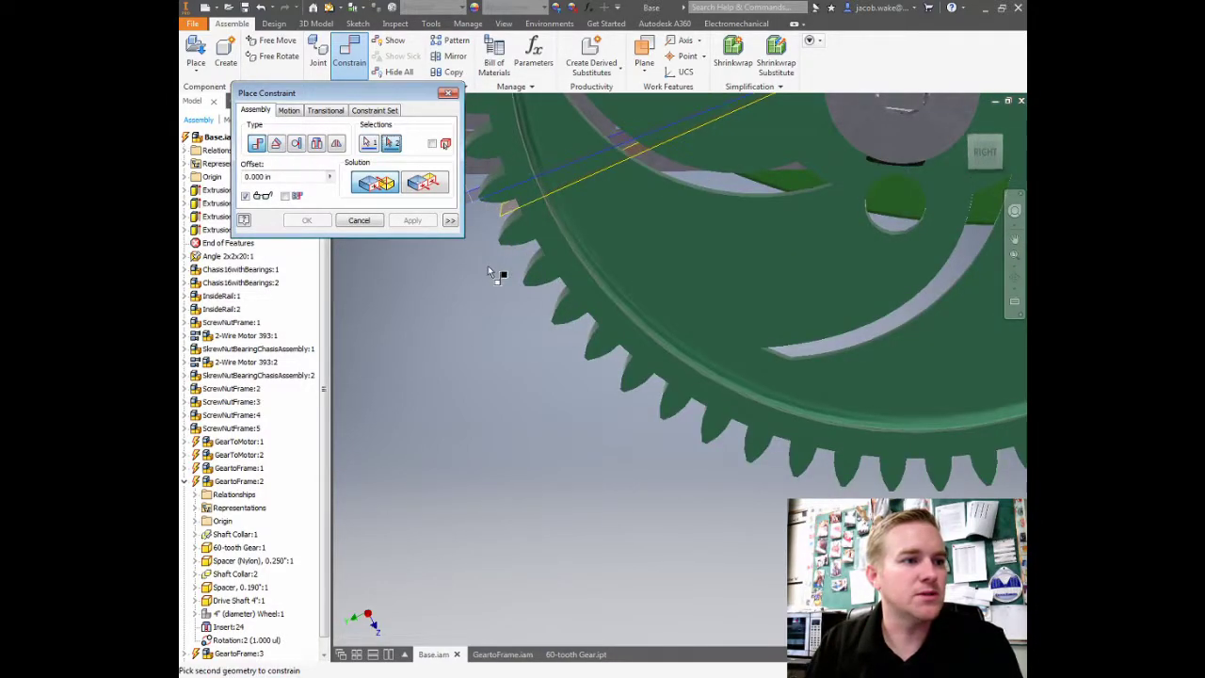
scroll(497, 269, down, 6)
scroll(721, 317, up, 6)
scroll(511, 279, down, 5)
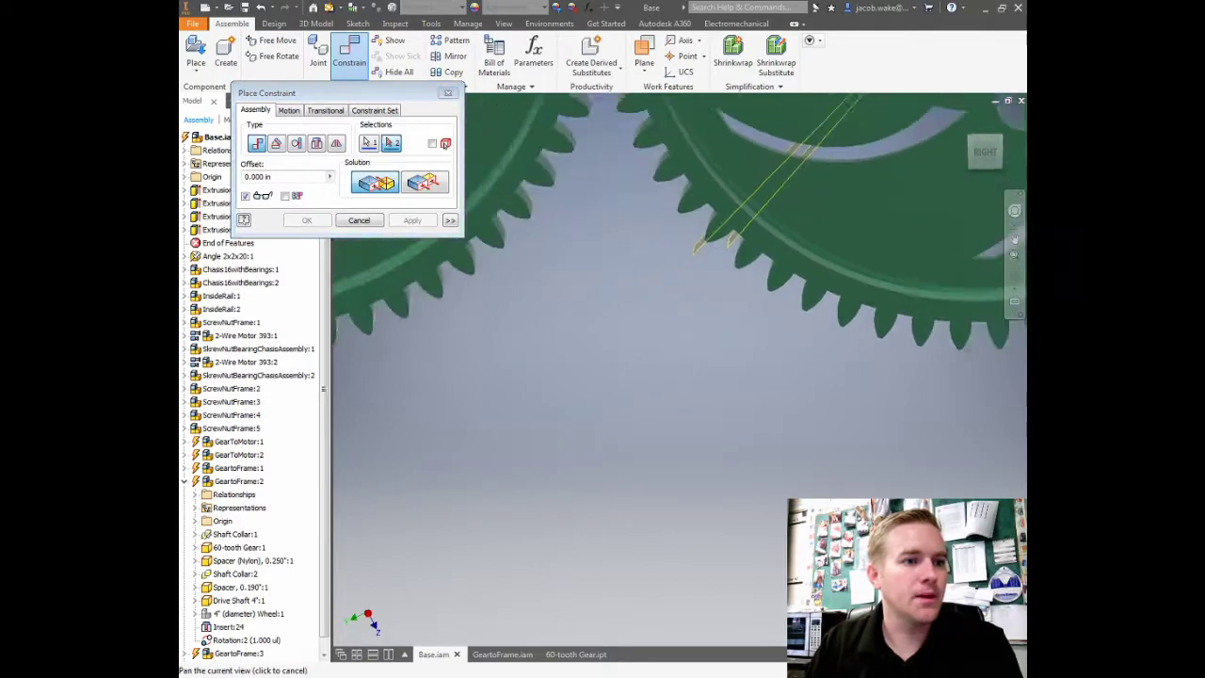
scroll(760, 255, up, 5)
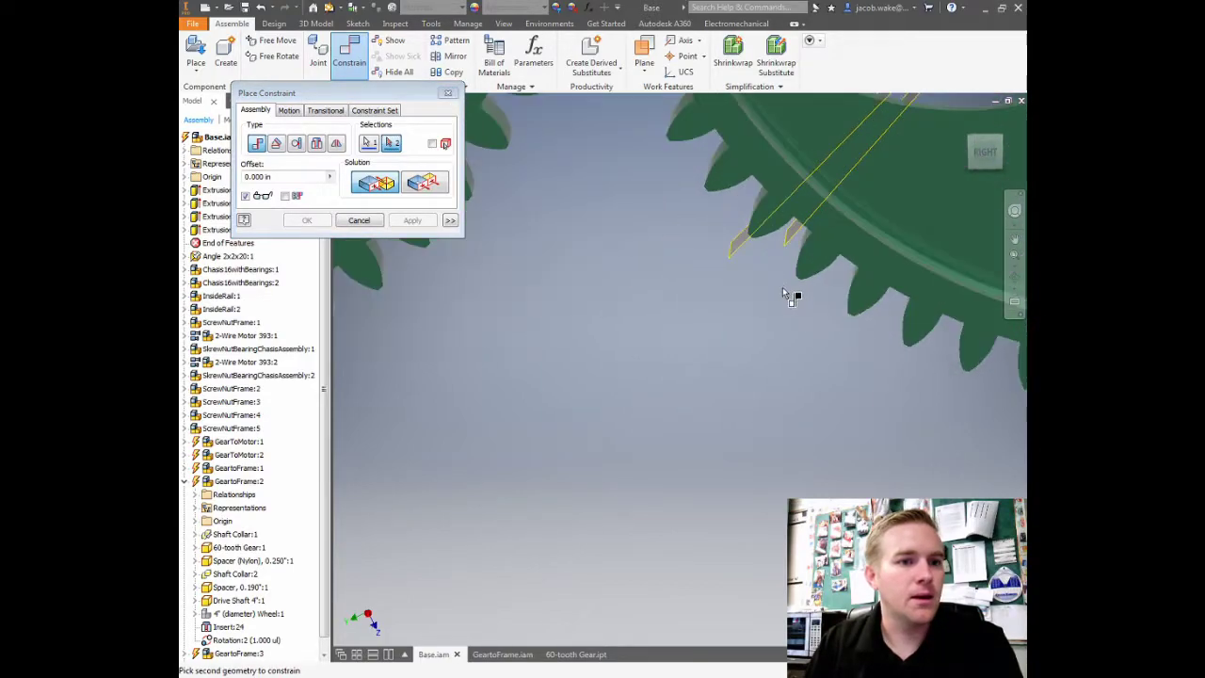
click(794, 236)
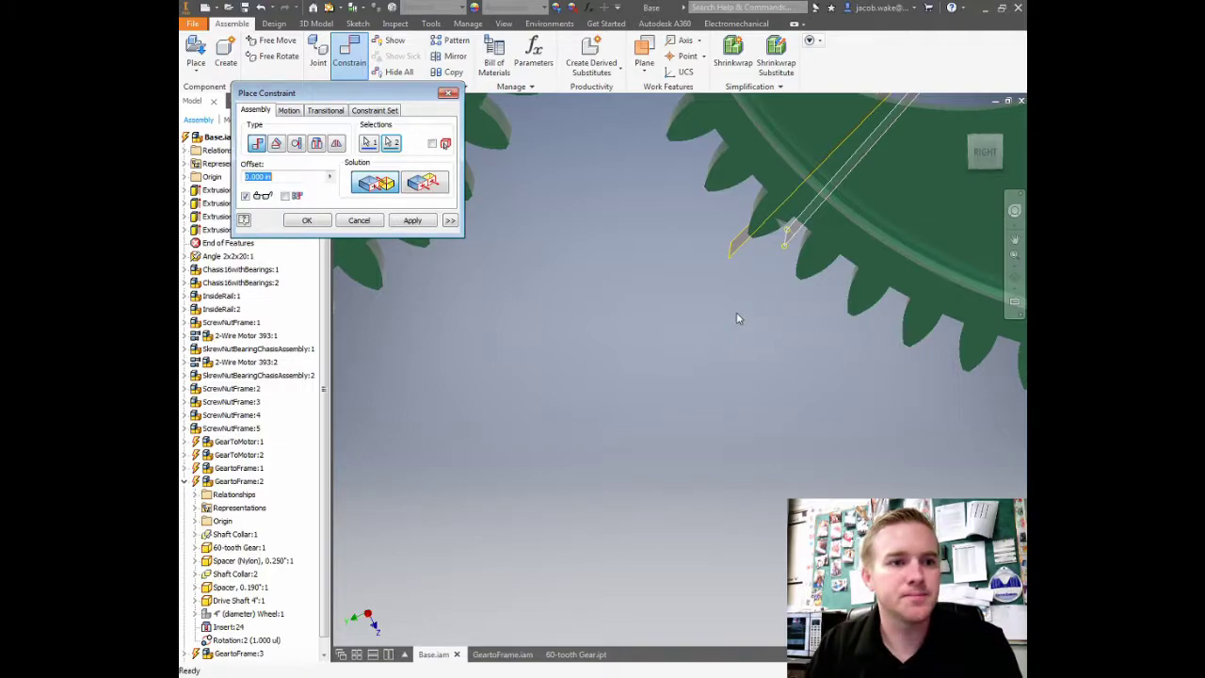
scroll(717, 312, up, 8)
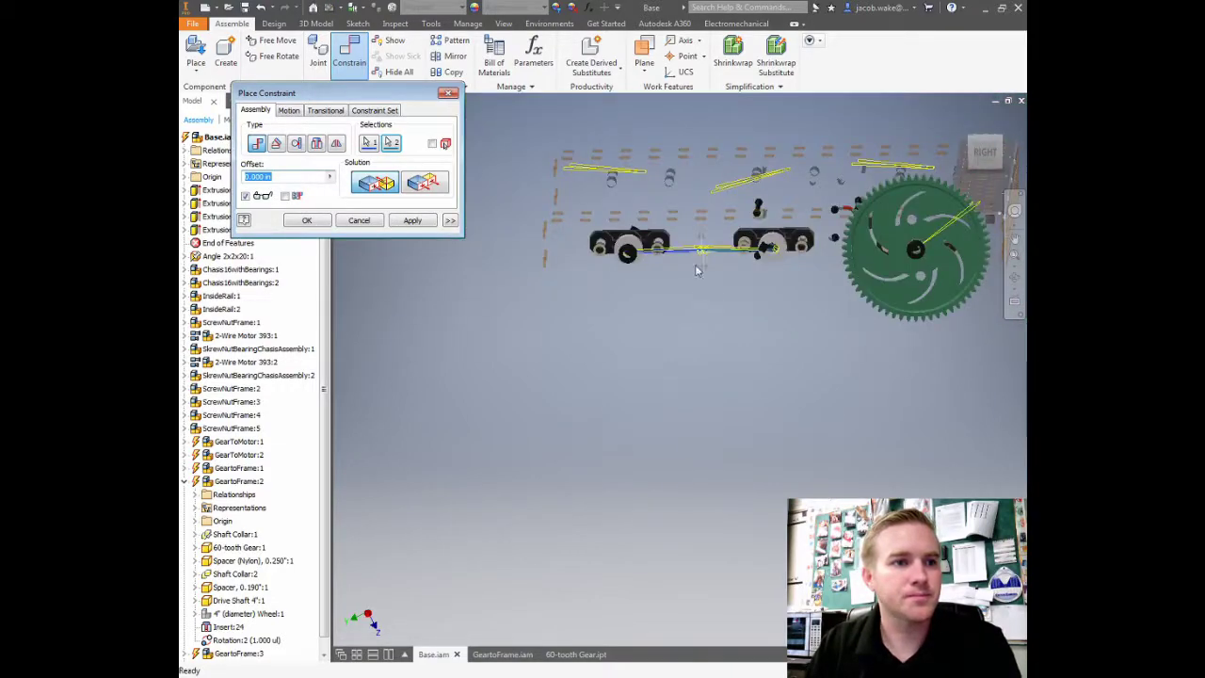
scroll(700, 262, down, 8)
mouse_move(753, 196)
shift+middle_down()
mouse_move(760, 180)
mouse_move(750, 190)
shift+middle_up()
click(425, 224)
scroll(560, 268, up, 3)
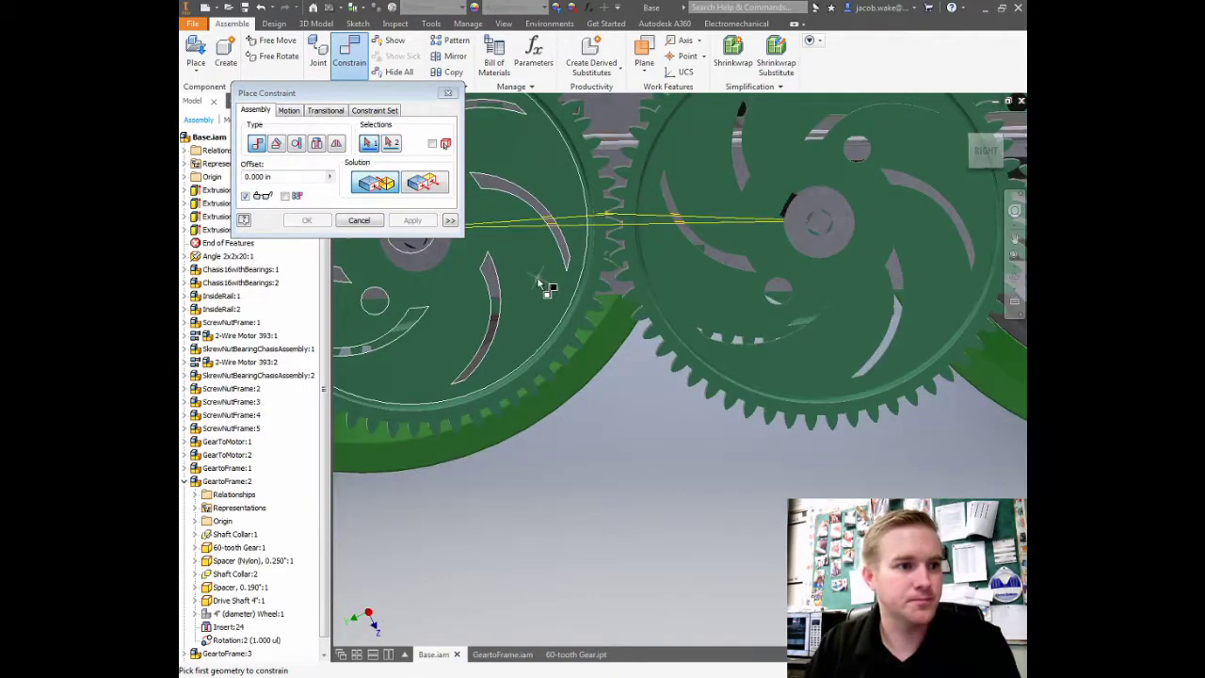
click(378, 222)
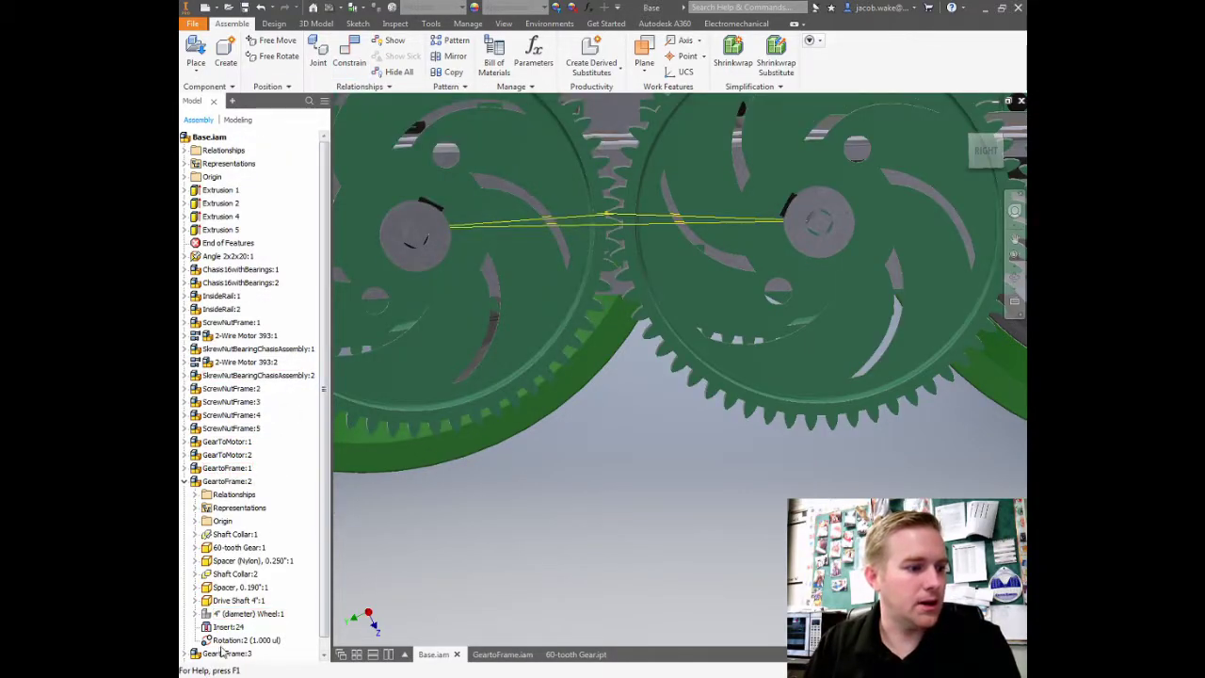
Step: Suppress the mate on GeartoFrame:1 and rotate that gear slightly to test that the meshed gears turn together
click(187, 468)
click(186, 468)
scroll(312, 485, down, 2)
scroll(312, 485, down, 2)
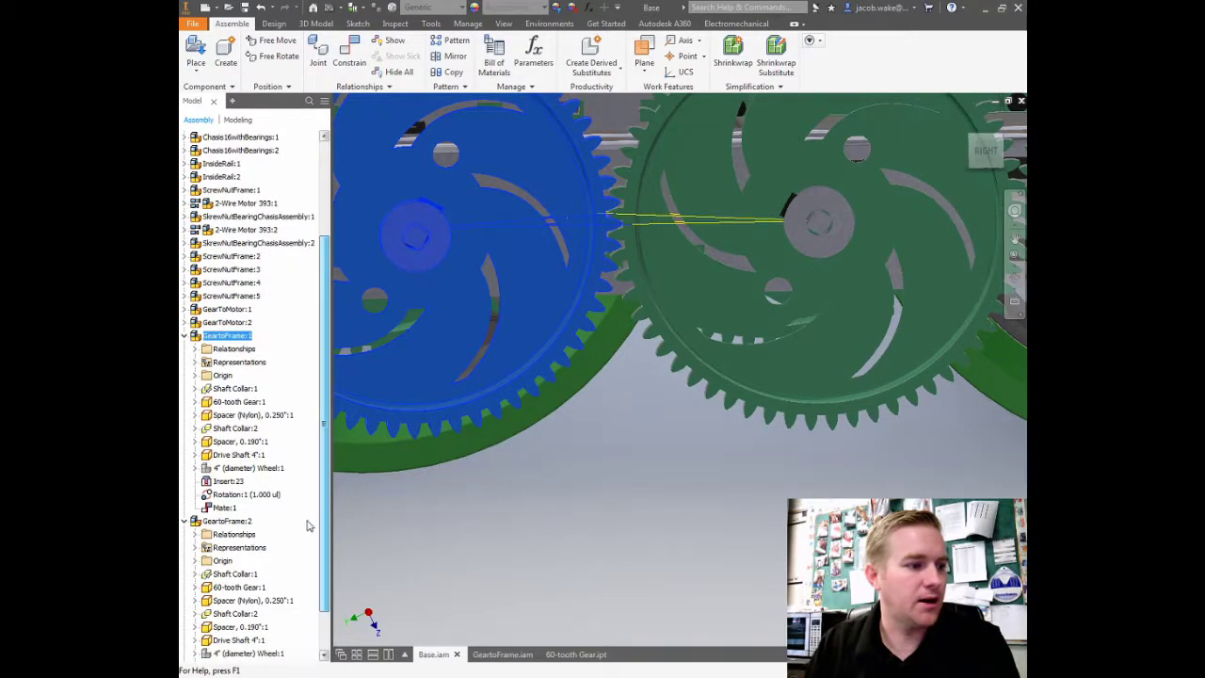
click(212, 483)
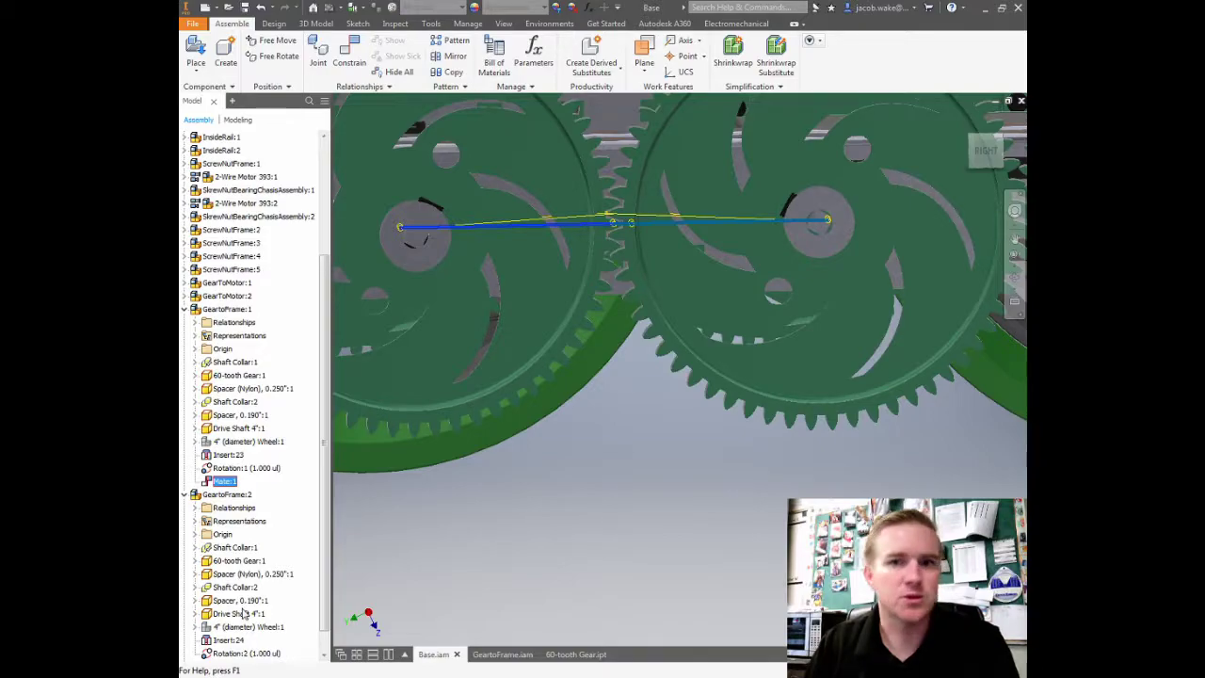
click(412, 480)
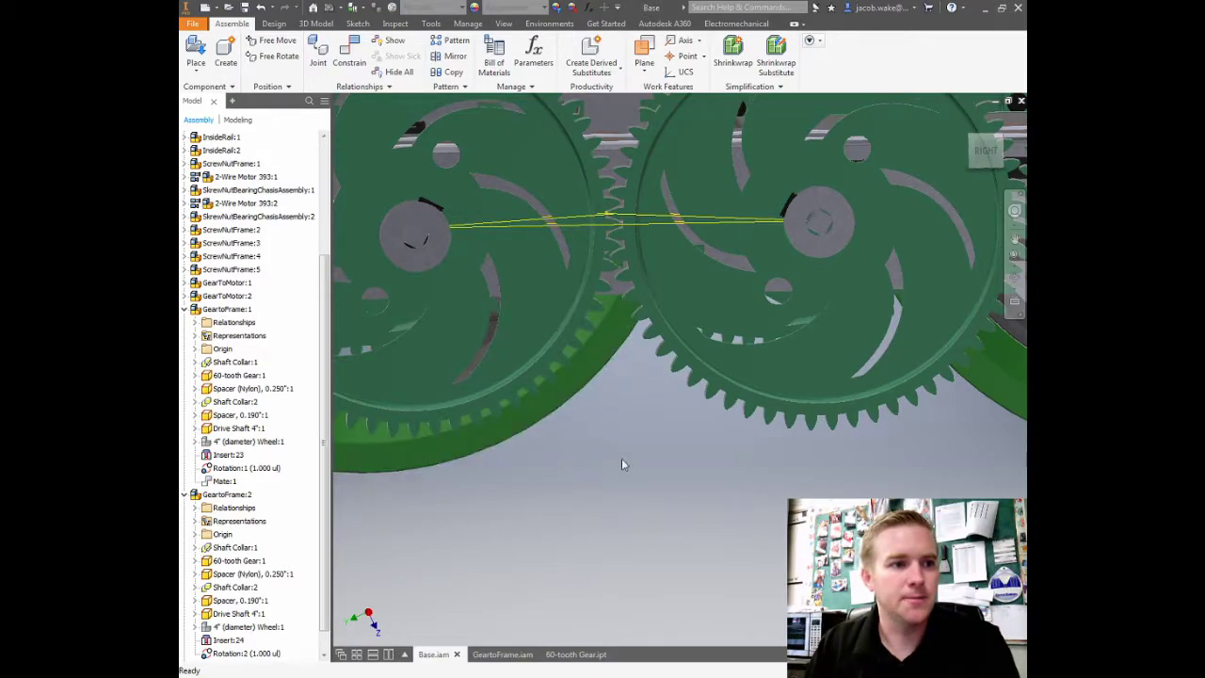
mouse_move(584, 247)
mouse_down()
mouse_move(573, 282)
mouse_move(578, 231)
mouse_move(573, 279)
mouse_move(574, 260)
mouse_up()
drag(735, 284, 776, 284)
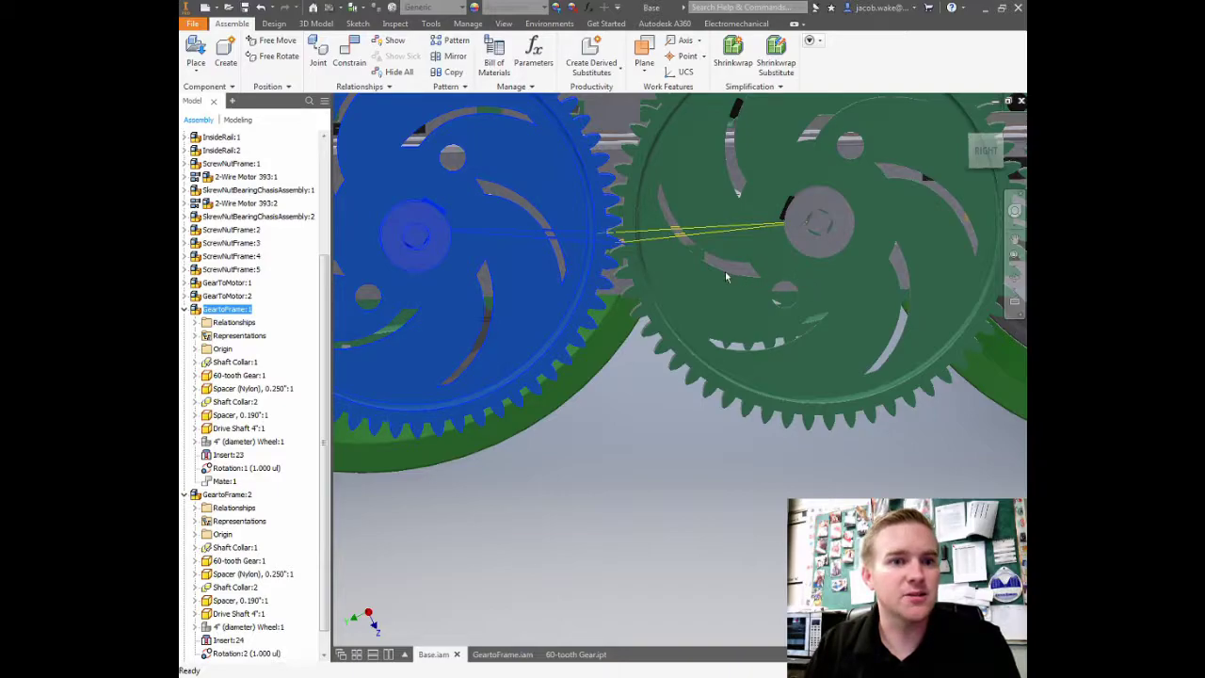
Step: Add a mate constraint with 0.000 in offset between GearToMotor:2's gap plane and GeartoFrame:2's tooth plane
click(349, 52)
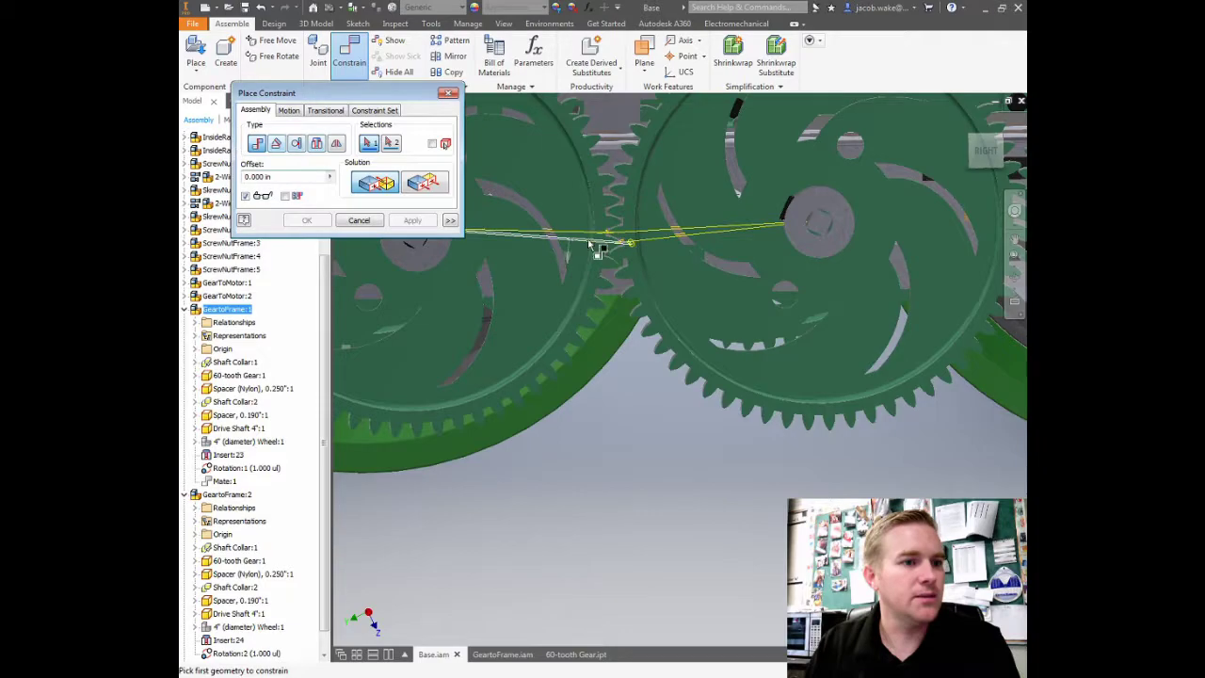
scroll(645, 240, down, 5)
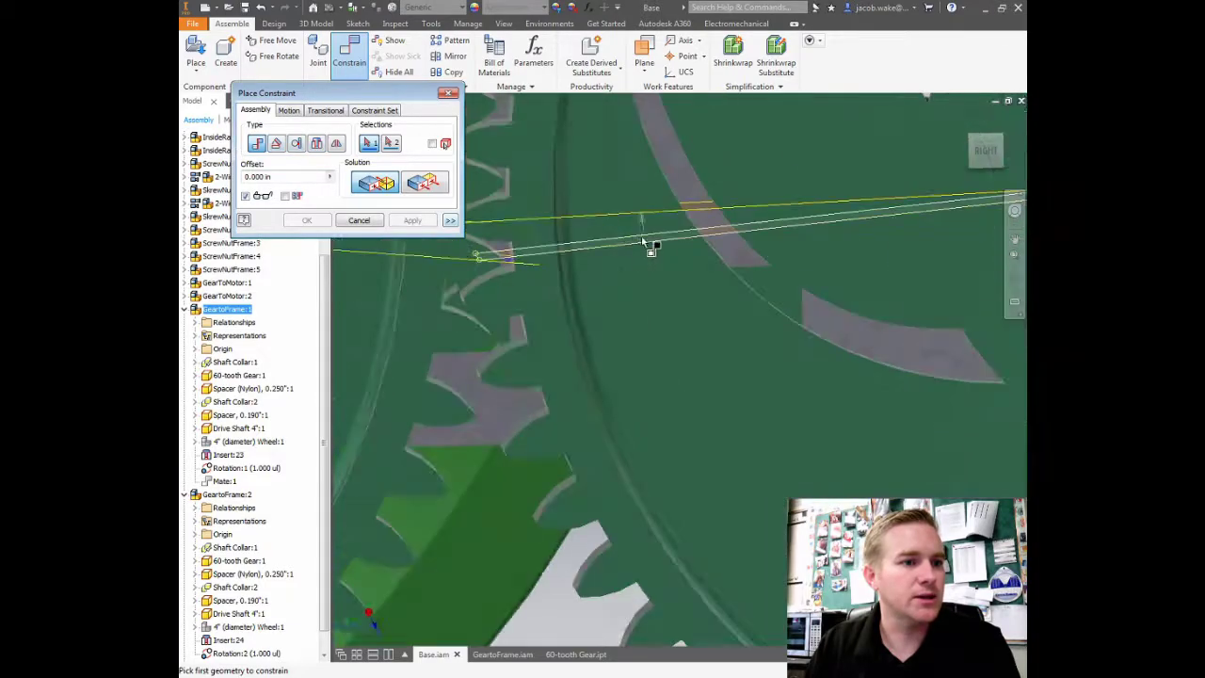
click(563, 262)
scroll(632, 295, up, 5)
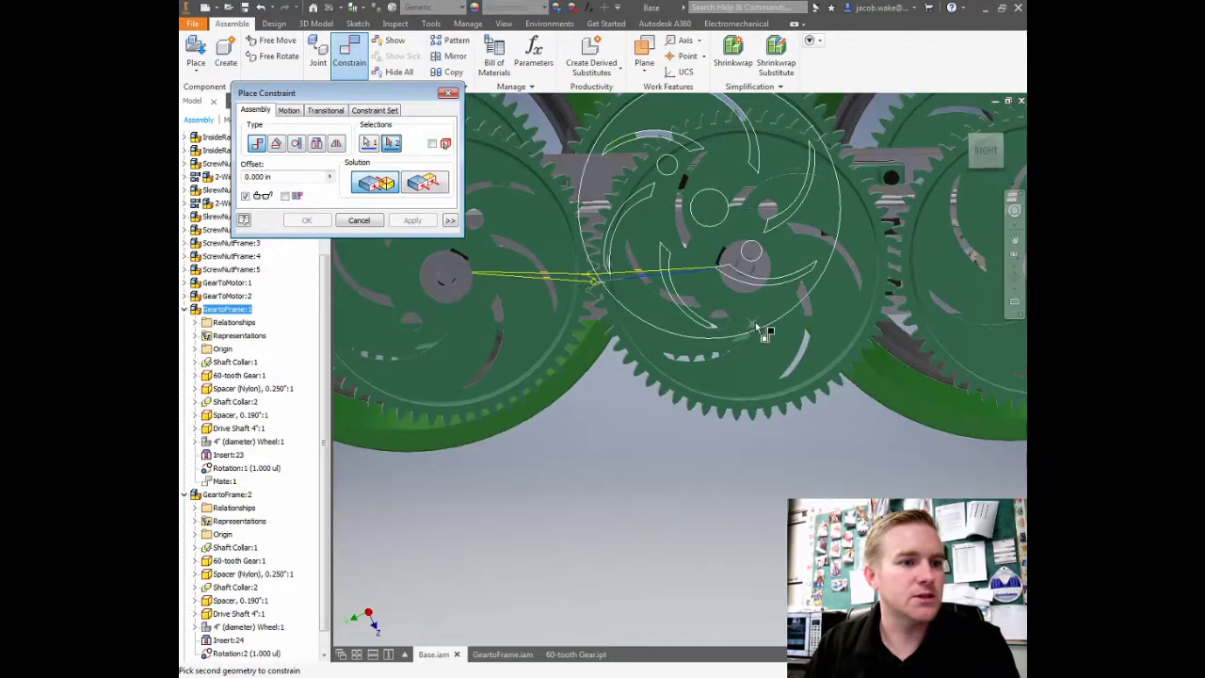
scroll(761, 333, down, 2)
scroll(847, 162, down, 5)
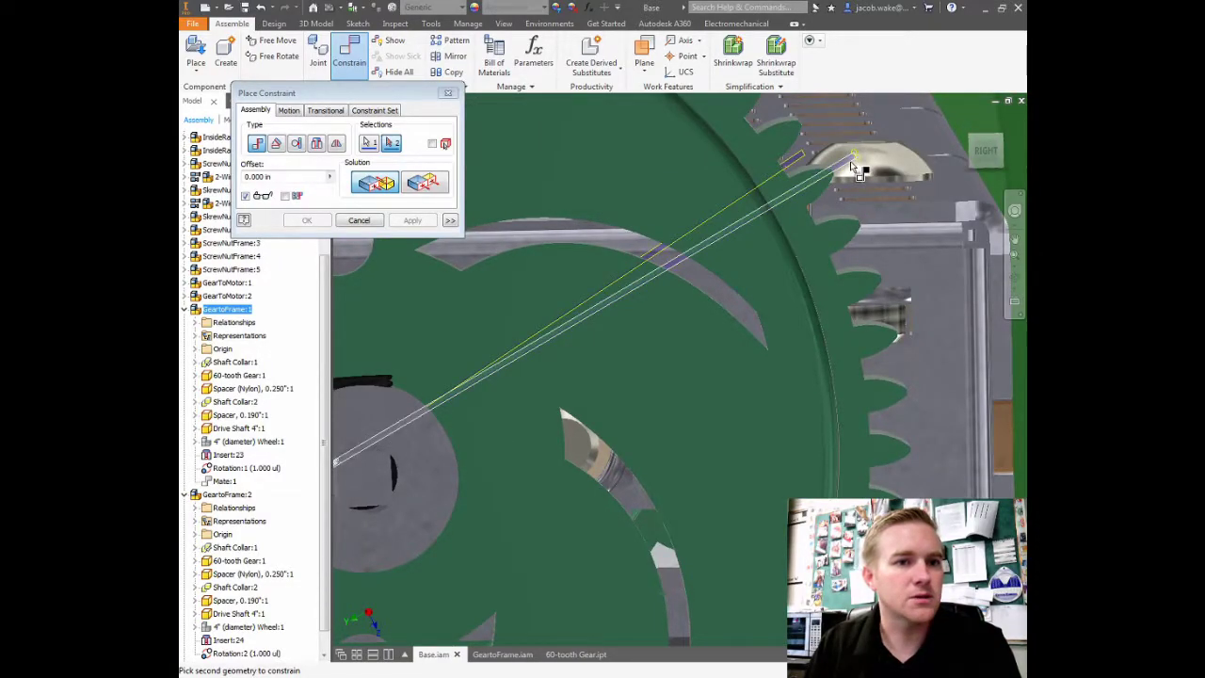
click(851, 165)
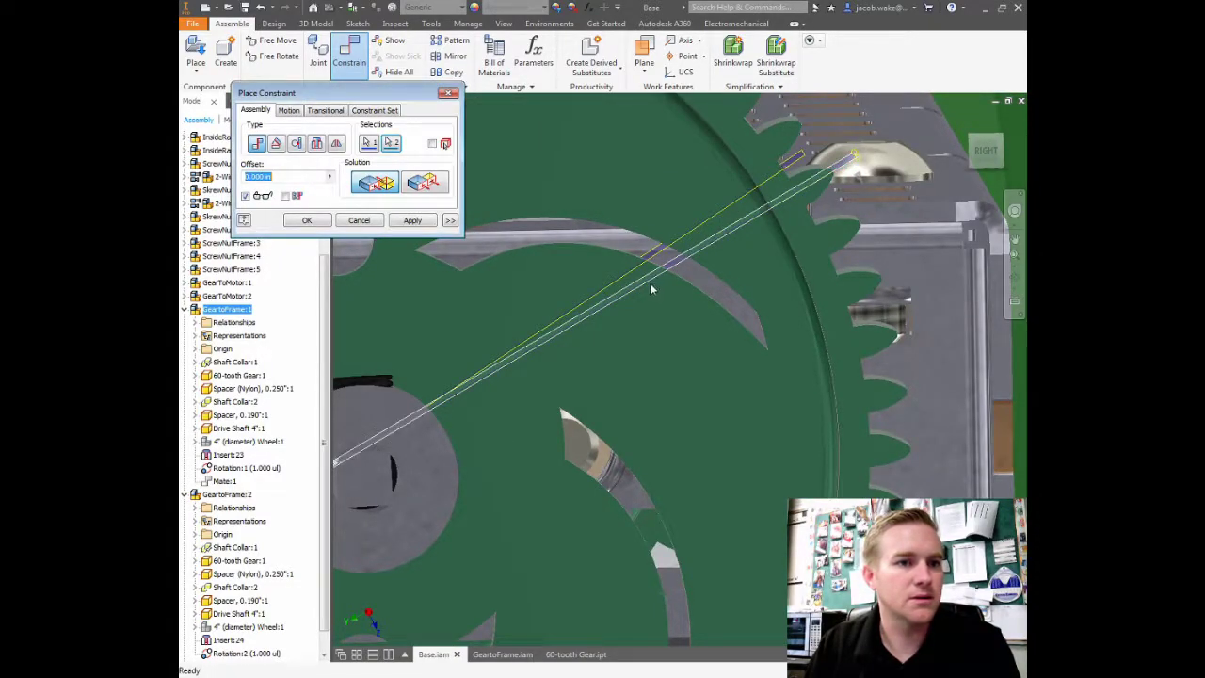
scroll(609, 279, up, 6)
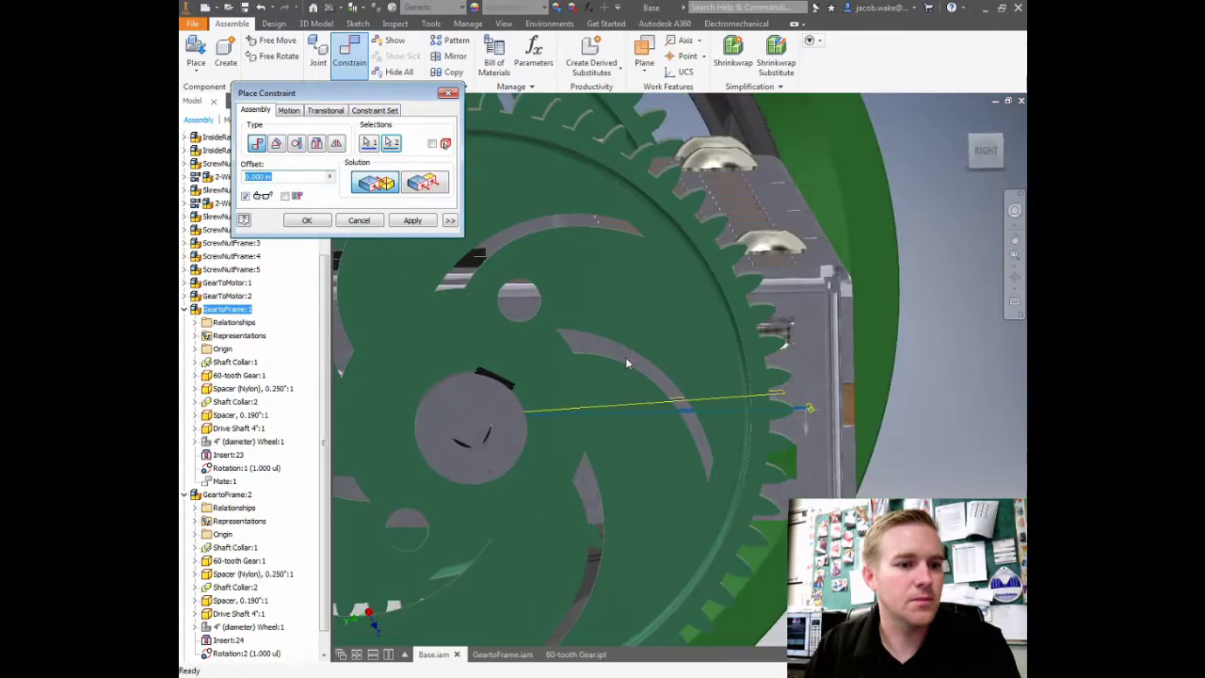
scroll(553, 374, down, 2)
click(411, 220)
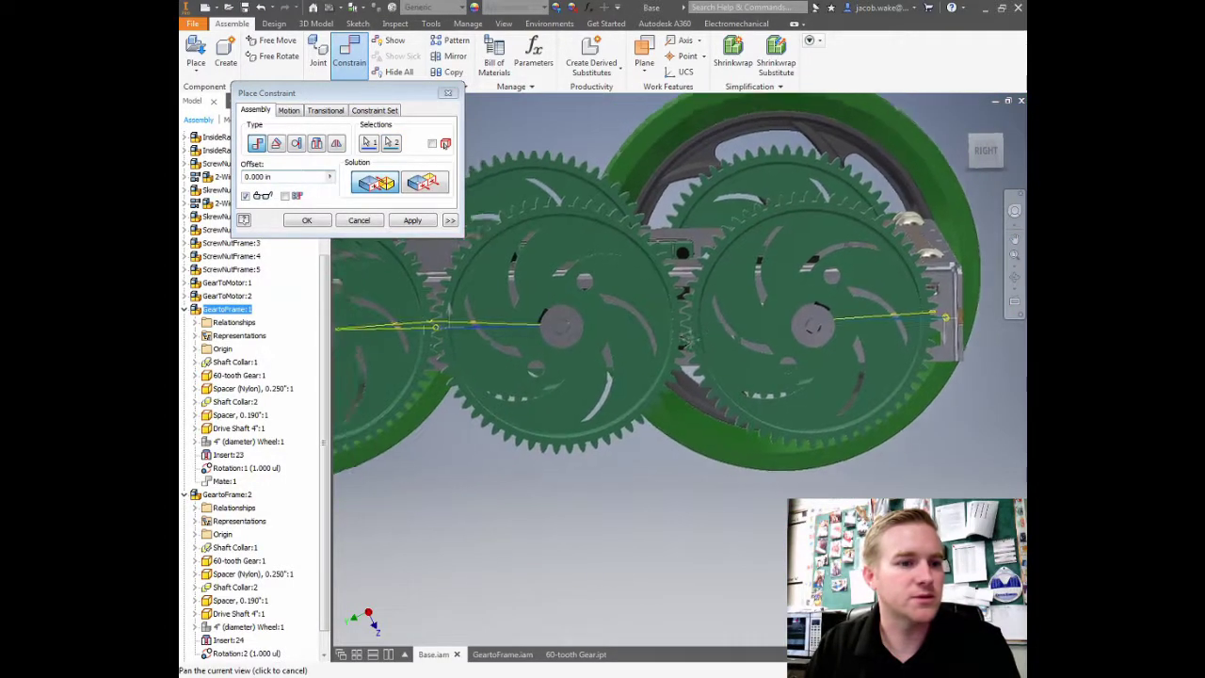
click(406, 220)
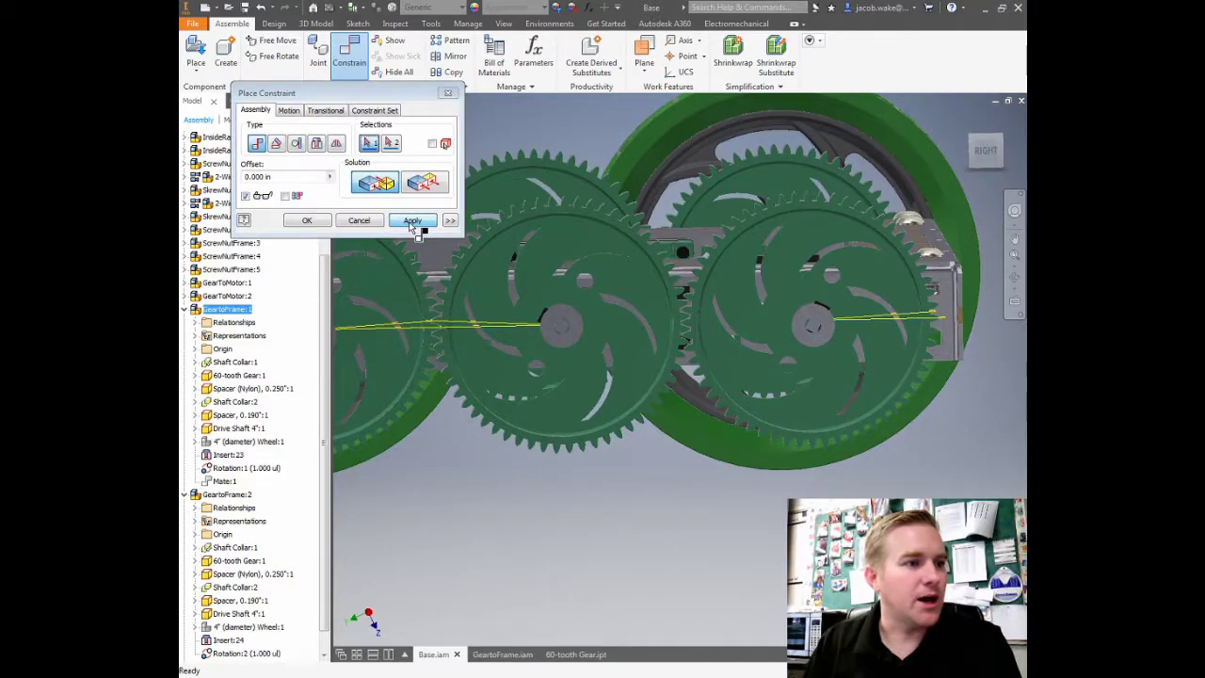
click(448, 92)
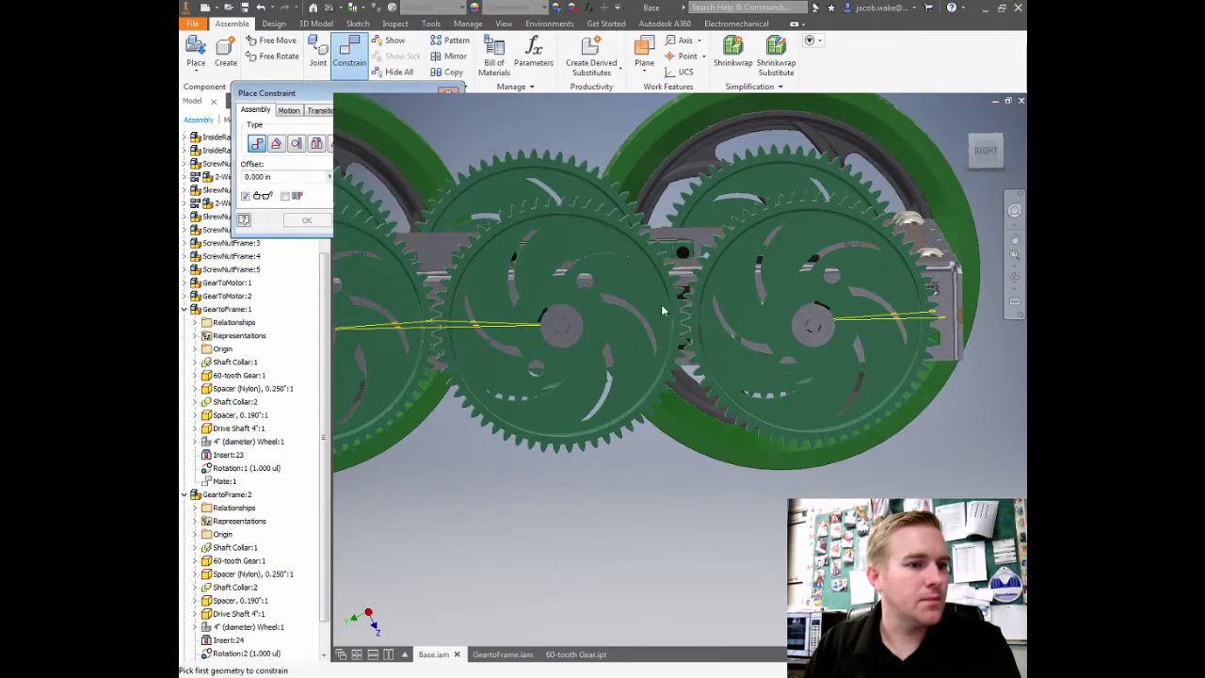
Step: Examine how the teeth of the three front gears mesh at both contact areas
scroll(450, 346, down, 3)
scroll(423, 341, down, 3)
middle_drag(414, 325, 647, 263)
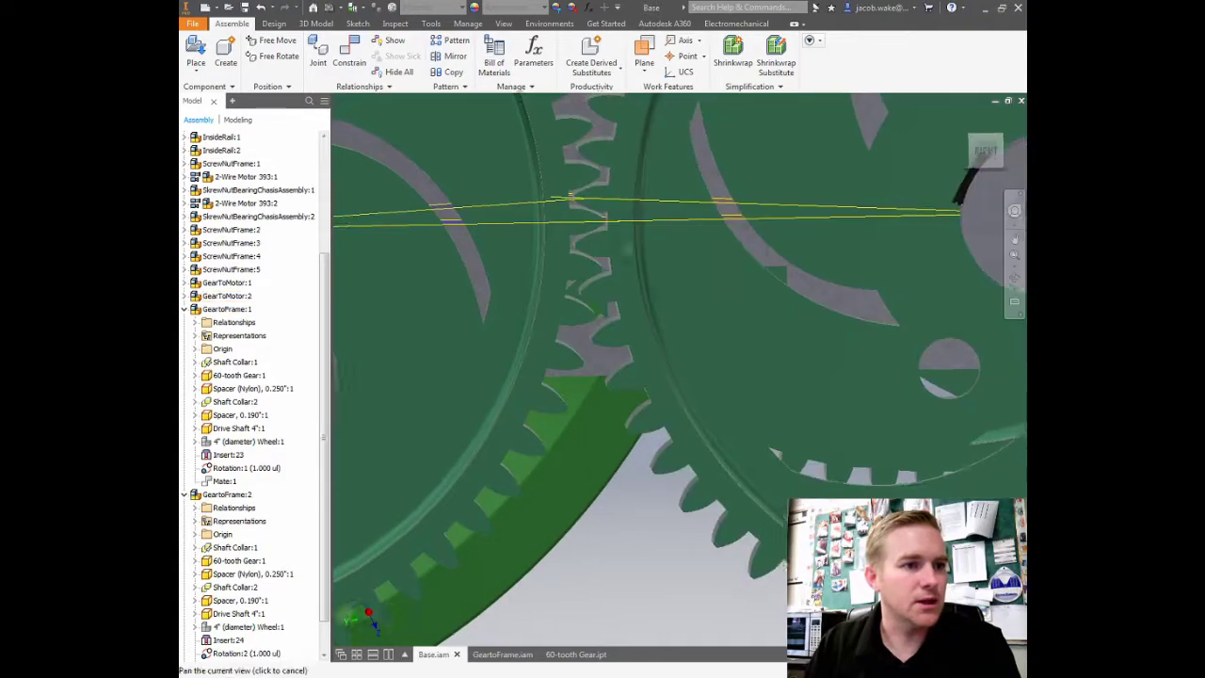
scroll(781, 248, down, 5)
middle_drag(781, 248, 598, 452)
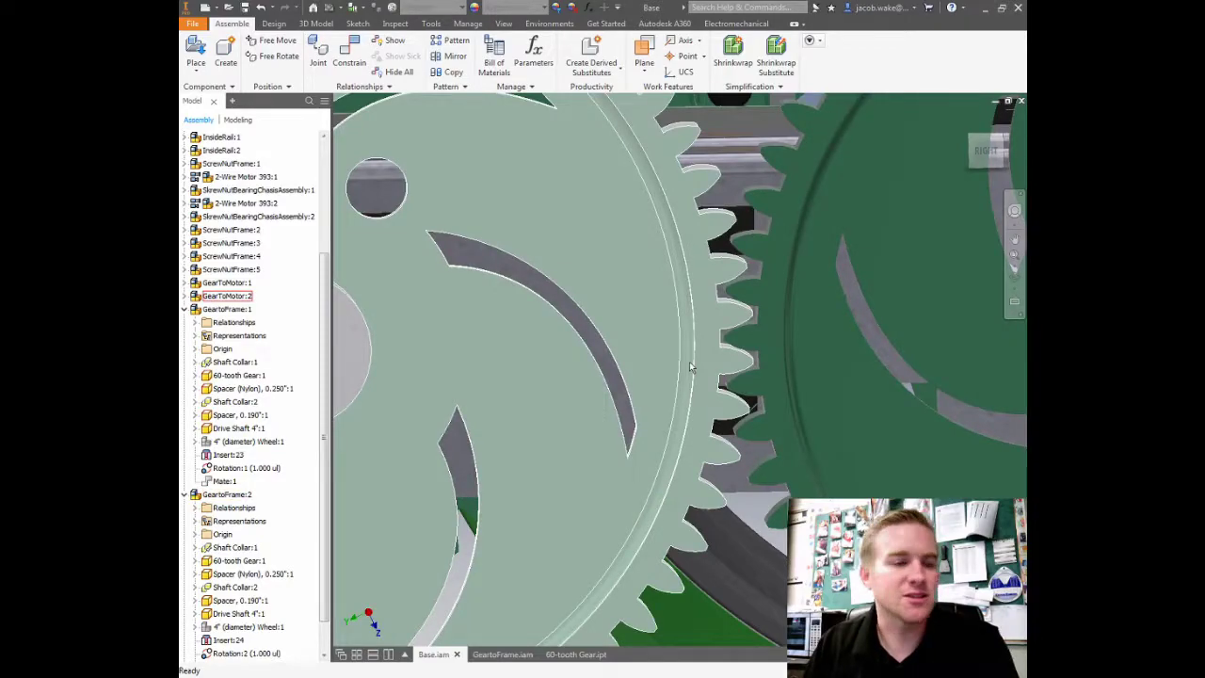
scroll(644, 367, up, 10)
middle_drag(644, 367, 697, 374)
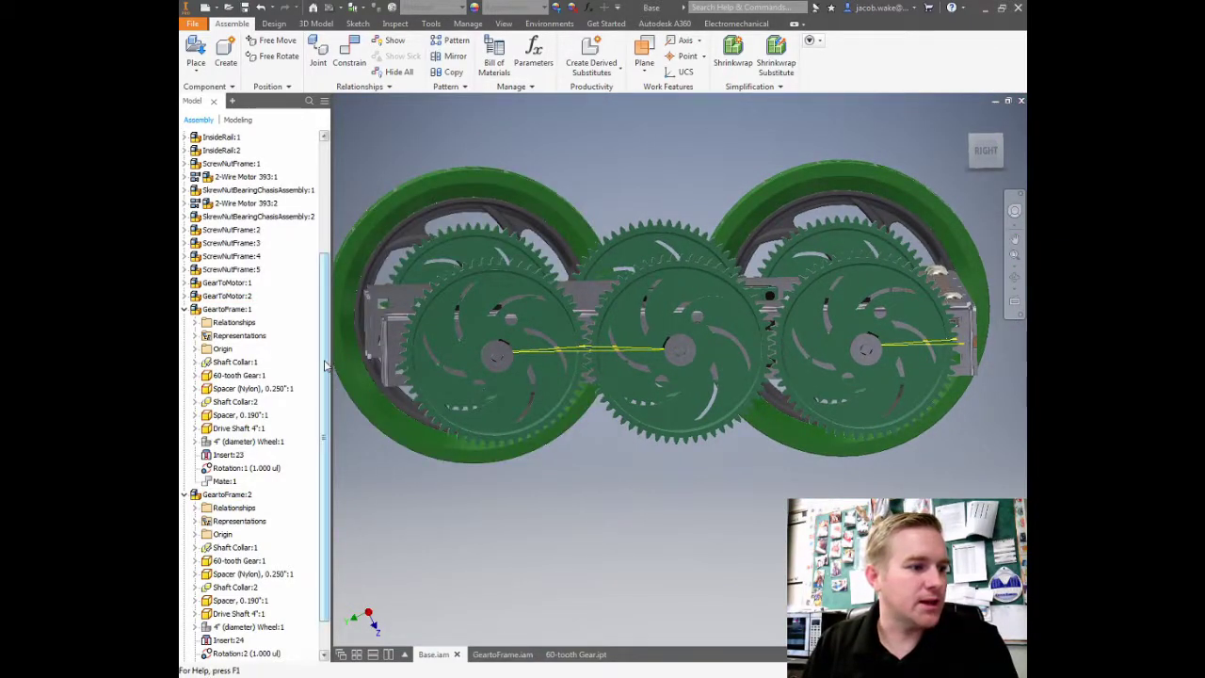
Step: Suppress the second mate on GearToMotor:2 and rotate GeartoFrame:1's gear to test the motion of the gear train
scroll(325, 366, down, 1)
click(227, 269)
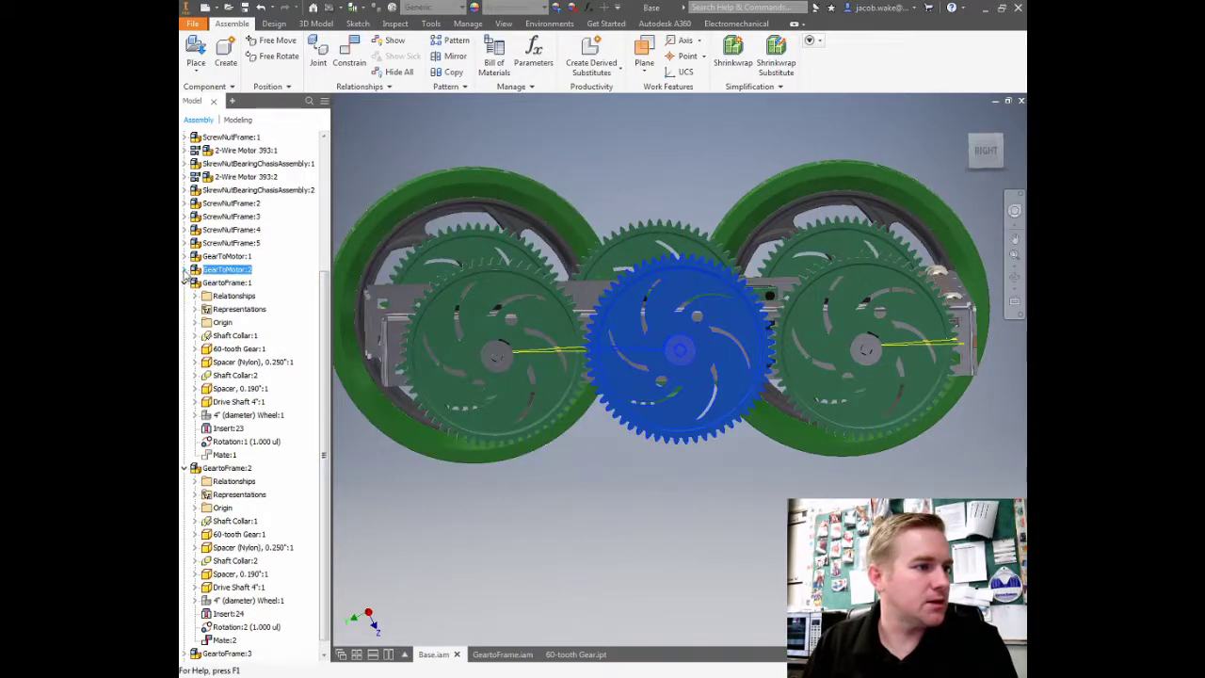
click(185, 269)
click(218, 455)
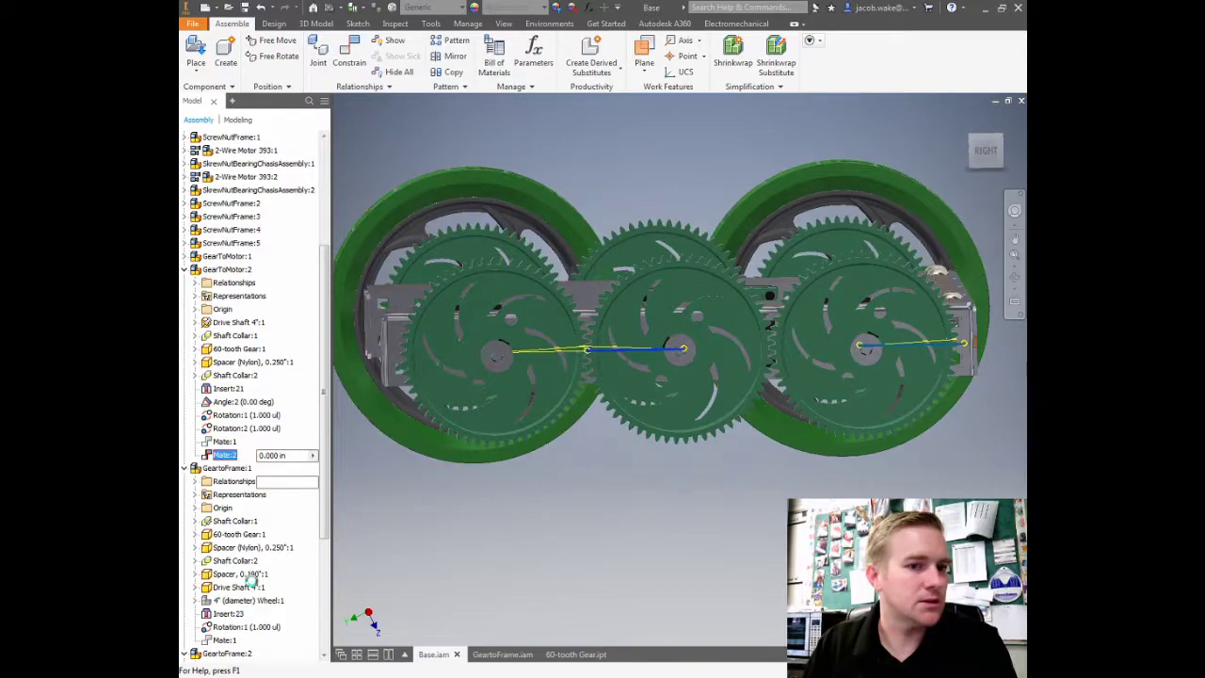
click(563, 328)
drag(563, 329, 484, 347)
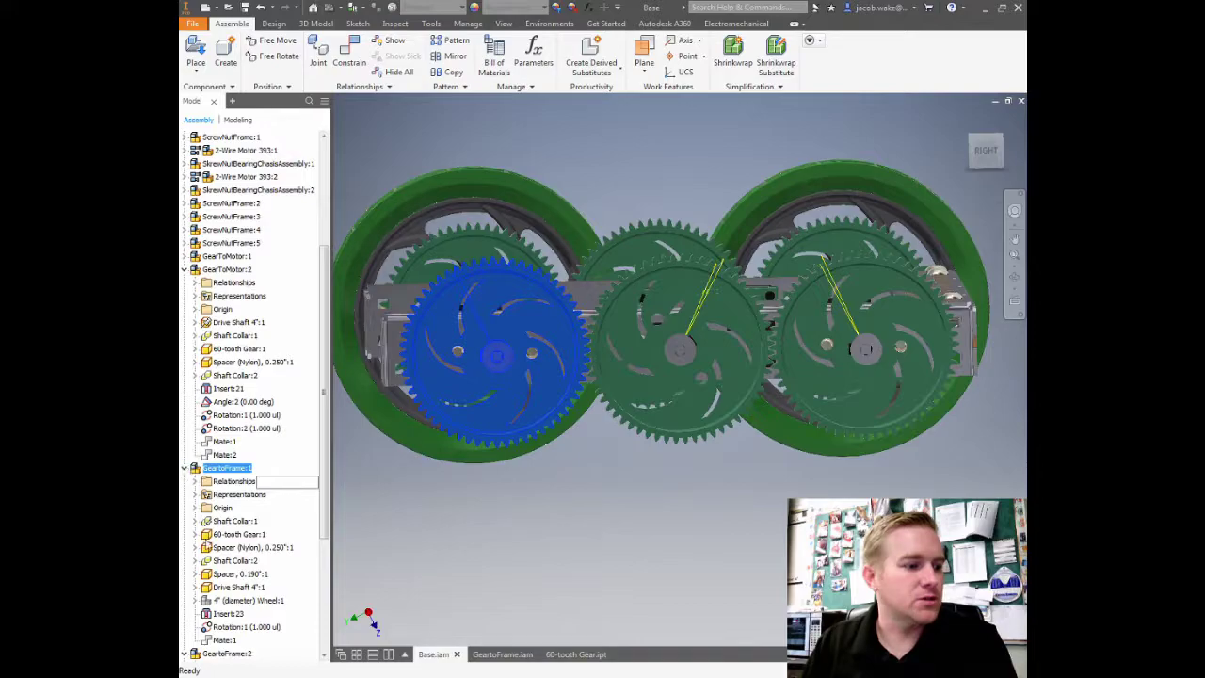
Step: Make the 4" diameter wheel of GeartoFrame:1 visible again and collapse that subassembly in the model tree
click(226, 601)
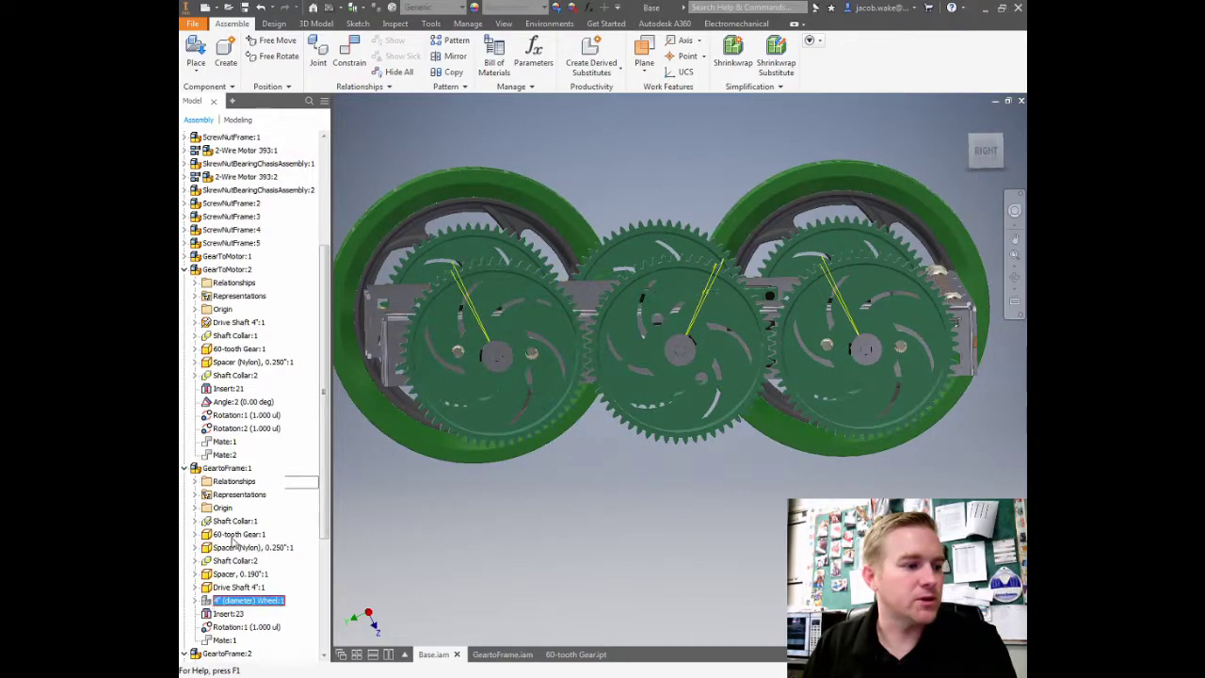
click(241, 494)
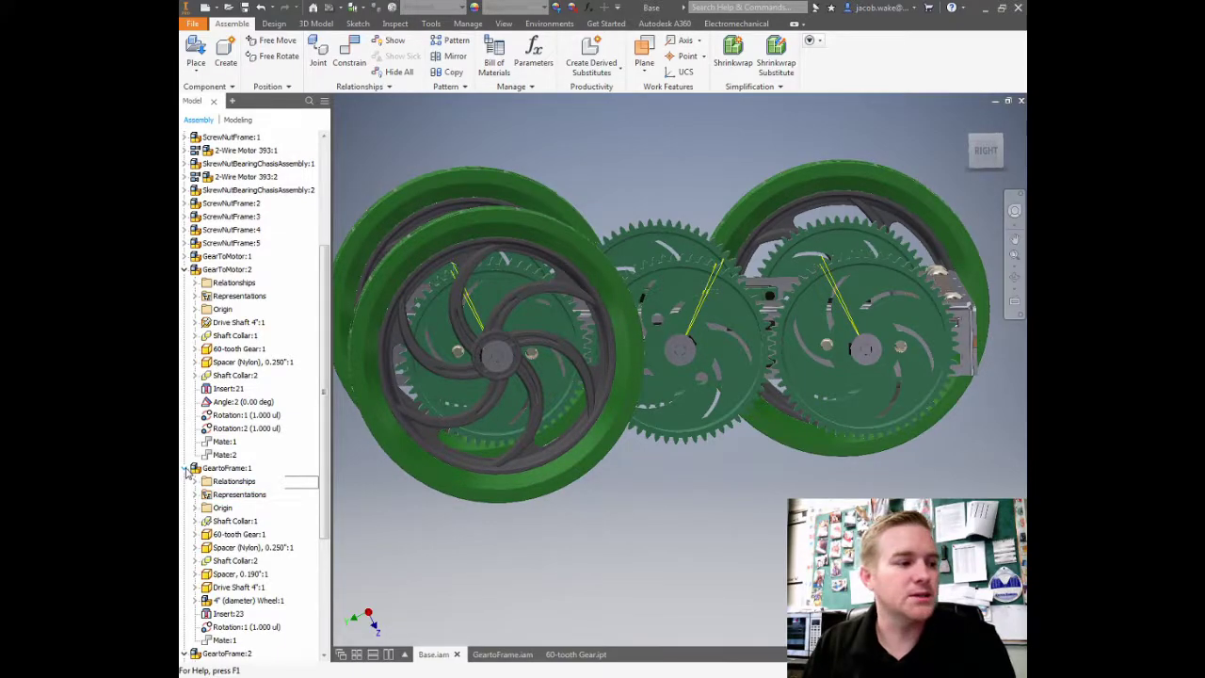
click(184, 468)
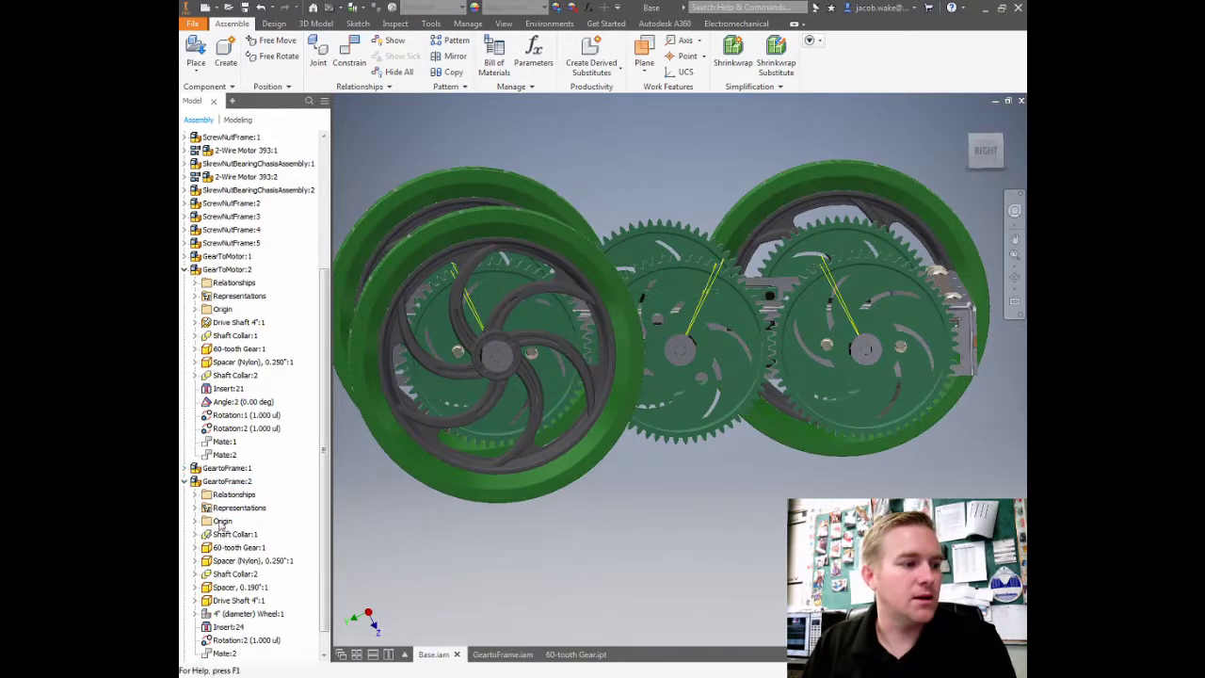
Step: Make the 4" diameter wheel of GeartoFrame:2 visible again
middle_drag(614, 579, 528, 538)
click(736, 363)
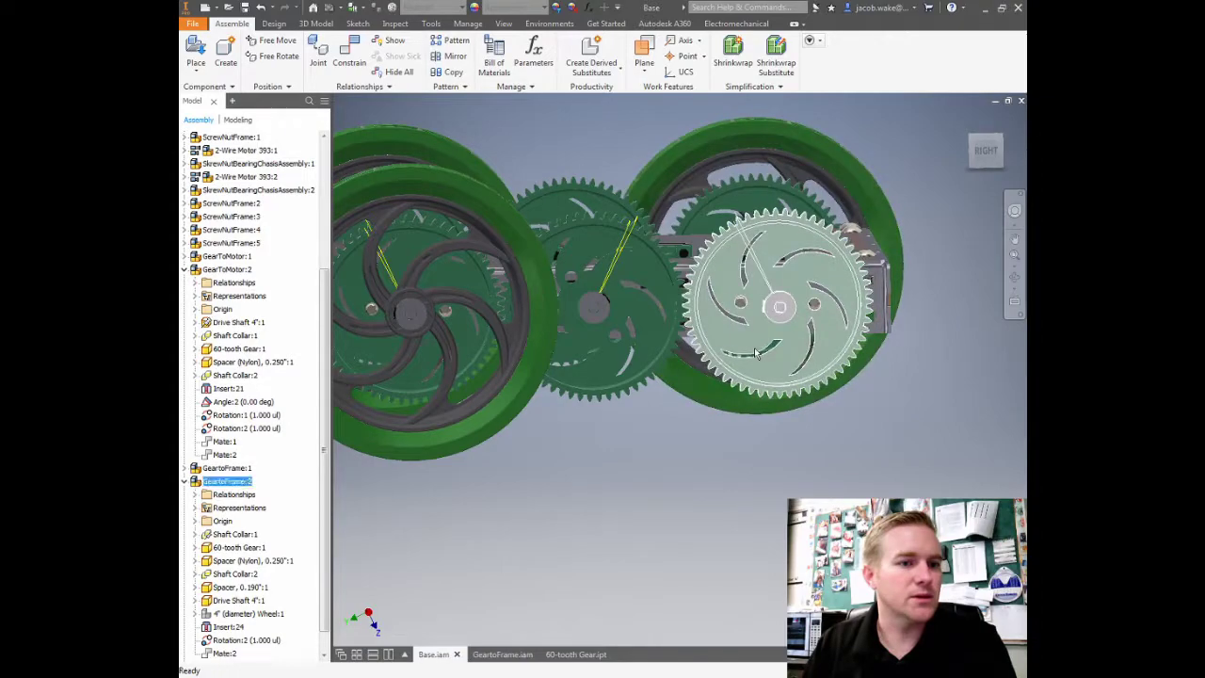
scroll(197, 508, down, 1)
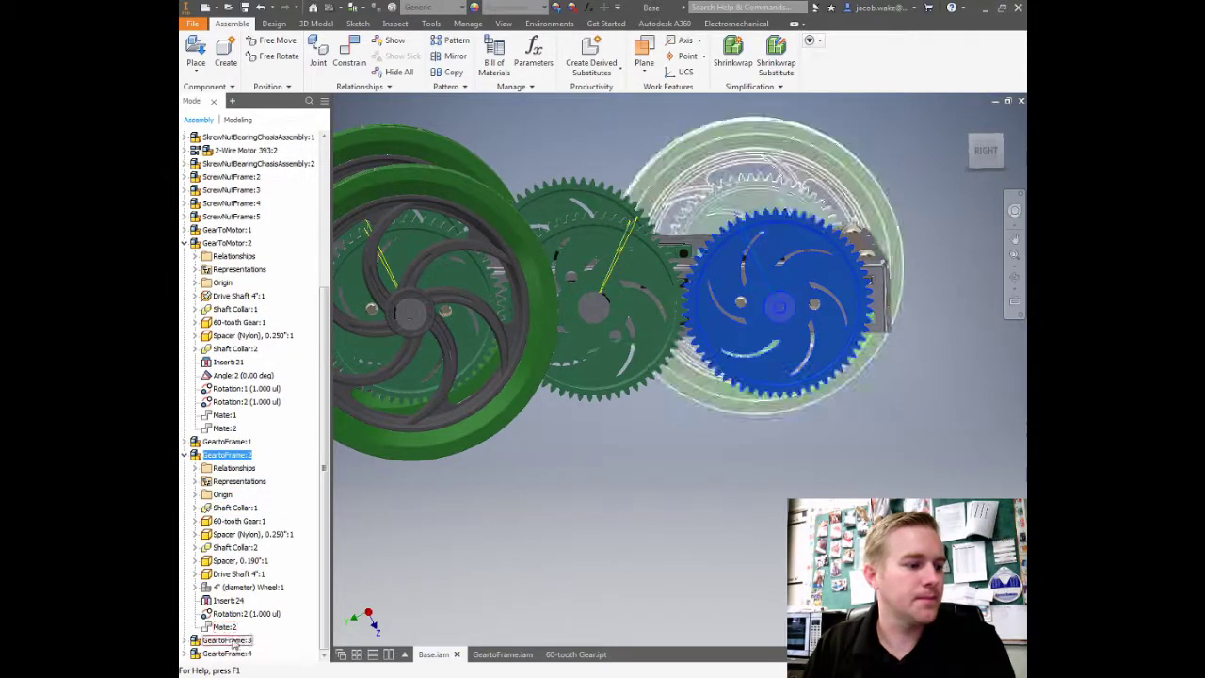
click(208, 589)
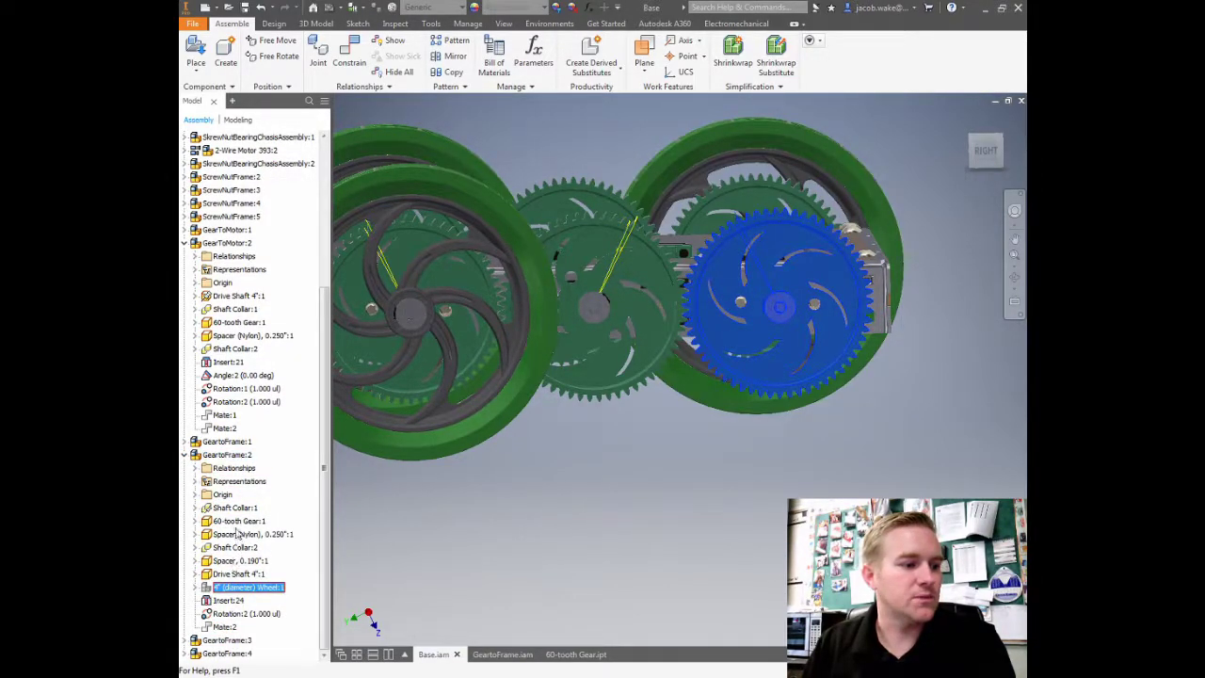
click(438, 541)
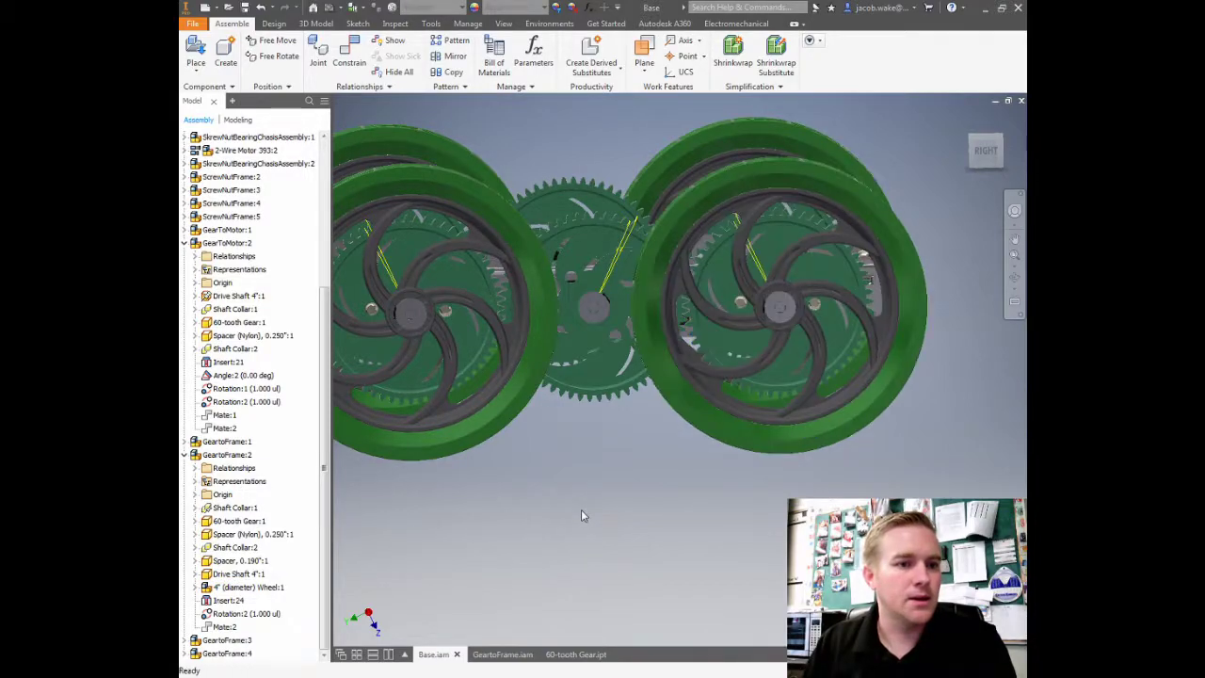